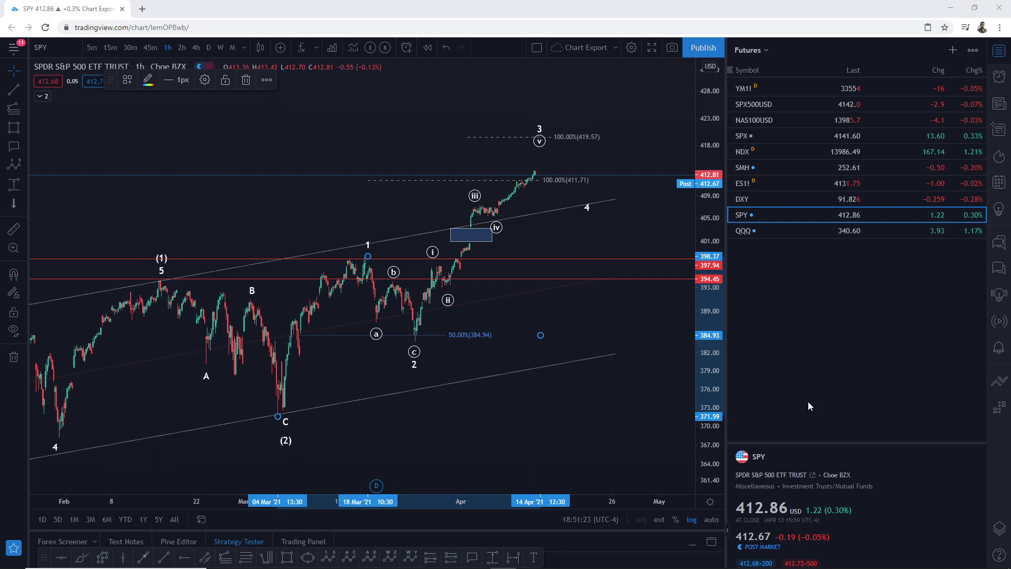
Delete the two existing Fibonacci extensions with 100% levels at 411.71 and 419.57 from the SPY chart.
{"action": "left_click", "coordinate": [456, 411]}
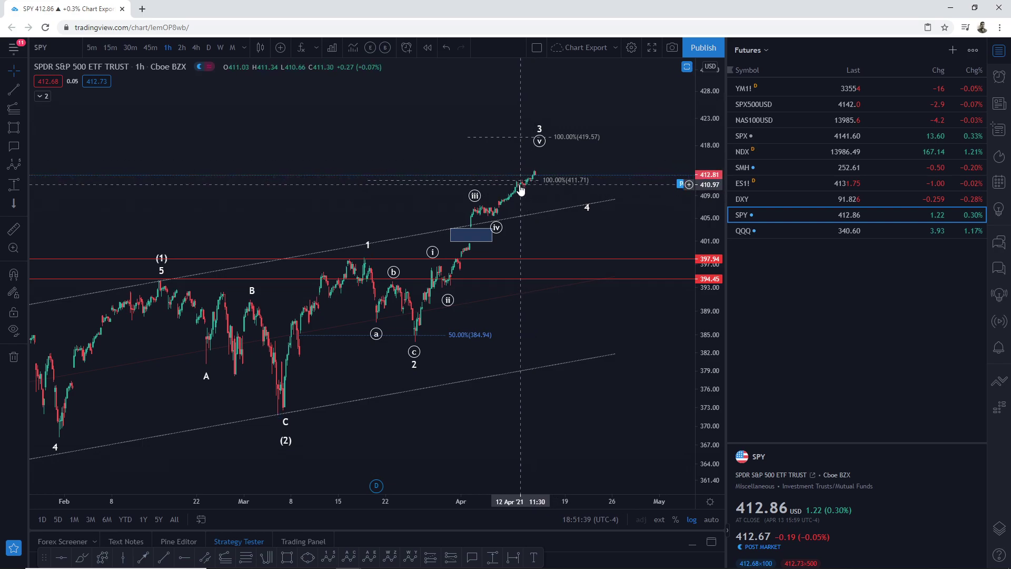
{"action": "left_click", "coordinate": [472, 220]}
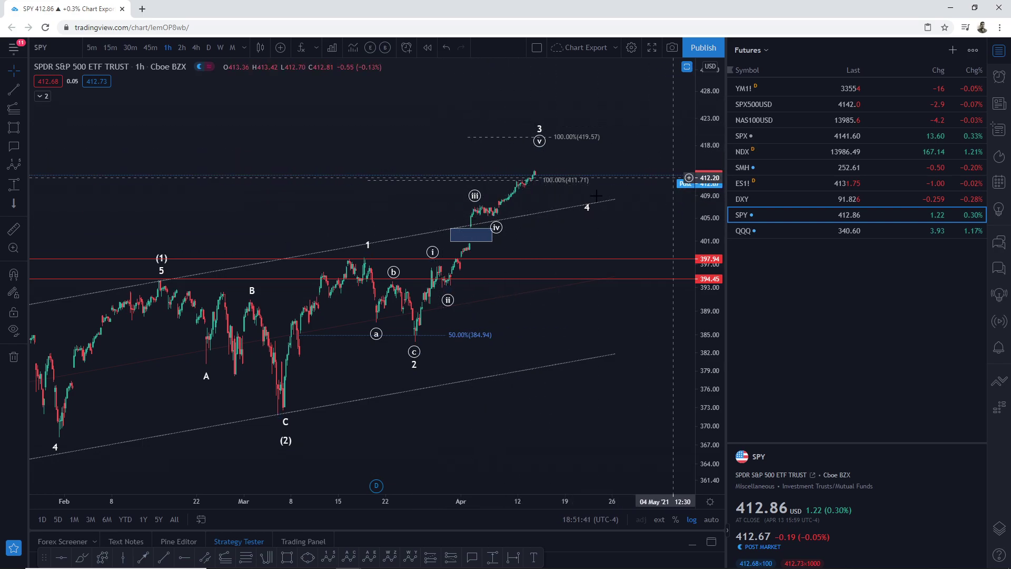
{"action": "left_click_drag", "start_coordinate": [568, 158], "coordinate": [571, 158]}
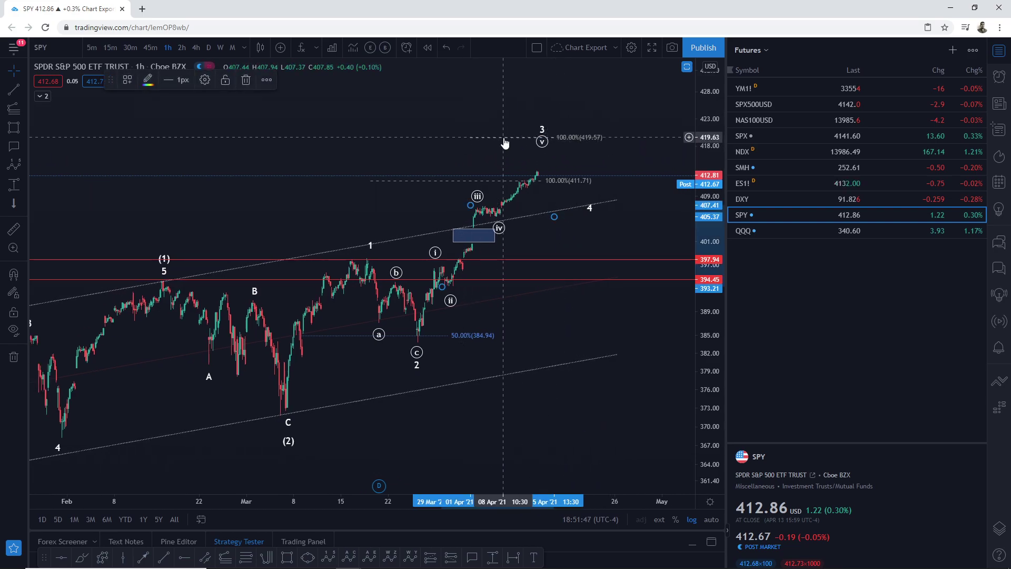
{"action": "left_click", "coordinate": [453, 183]}
{"action": "key", "text": "Delete"}
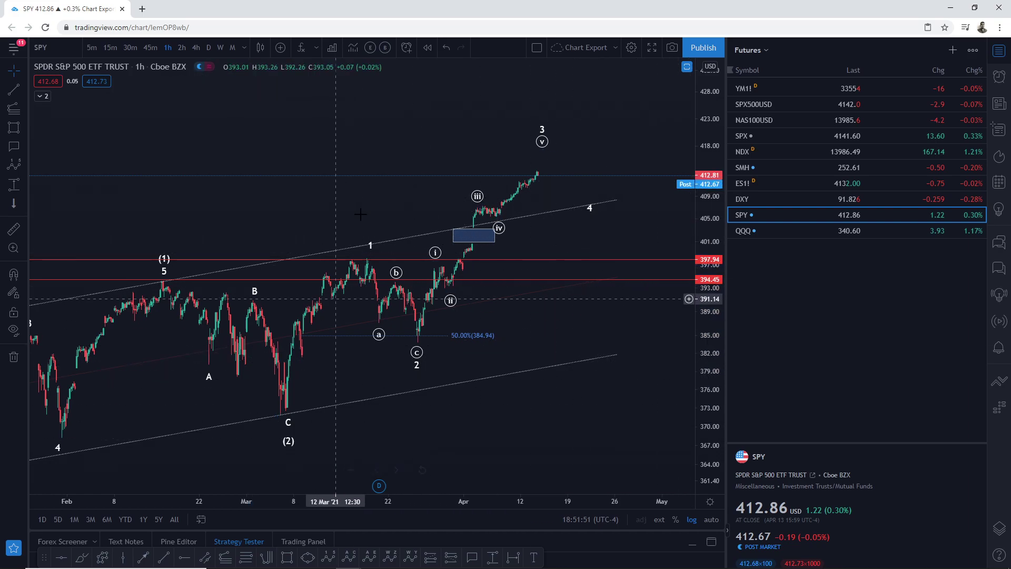
Draw a Trend-Based Fib Extension from the wave ii low near 393.21 to the wave iii high near 407.58, projected from wave iv near 405.27.
{"action": "left_click_drag", "start_coordinate": [713, 370], "coordinate": [709, 351]}
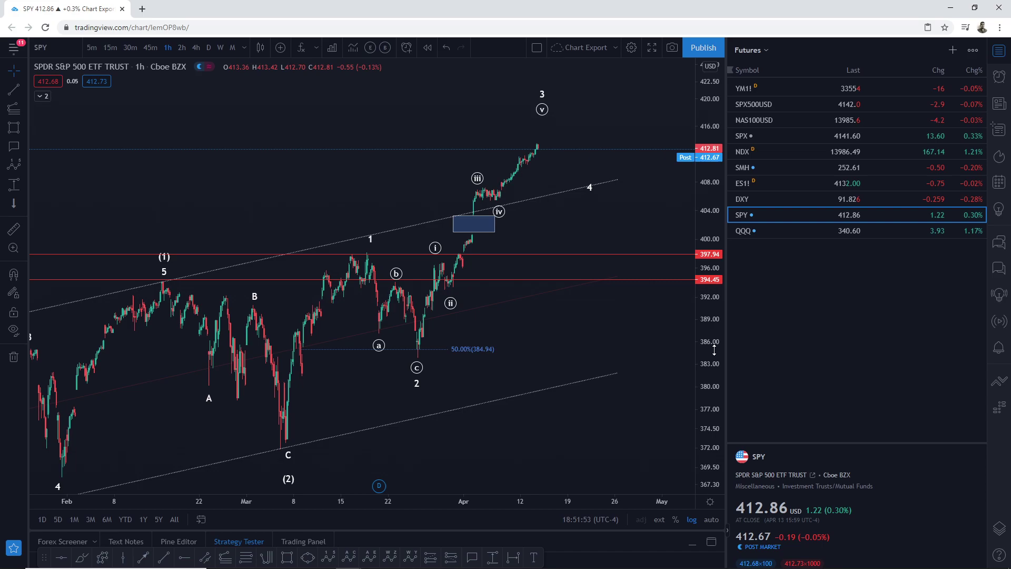
{"action": "scroll", "coordinate": [530, 346], "scroll_direction": "up", "scroll_amount": 2}
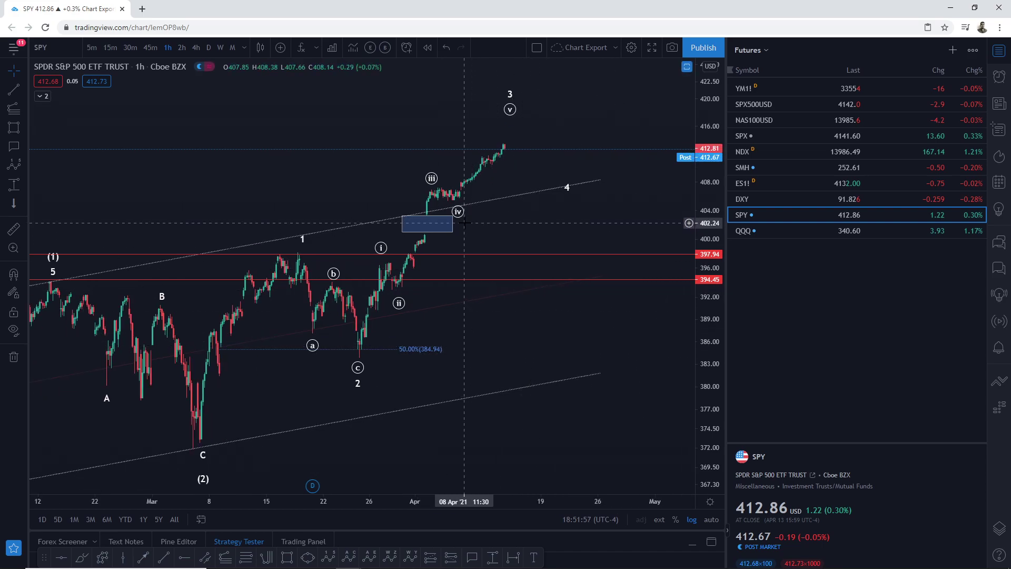
{"action": "left_click_drag", "start_coordinate": [464, 223], "coordinate": [491, 243]}
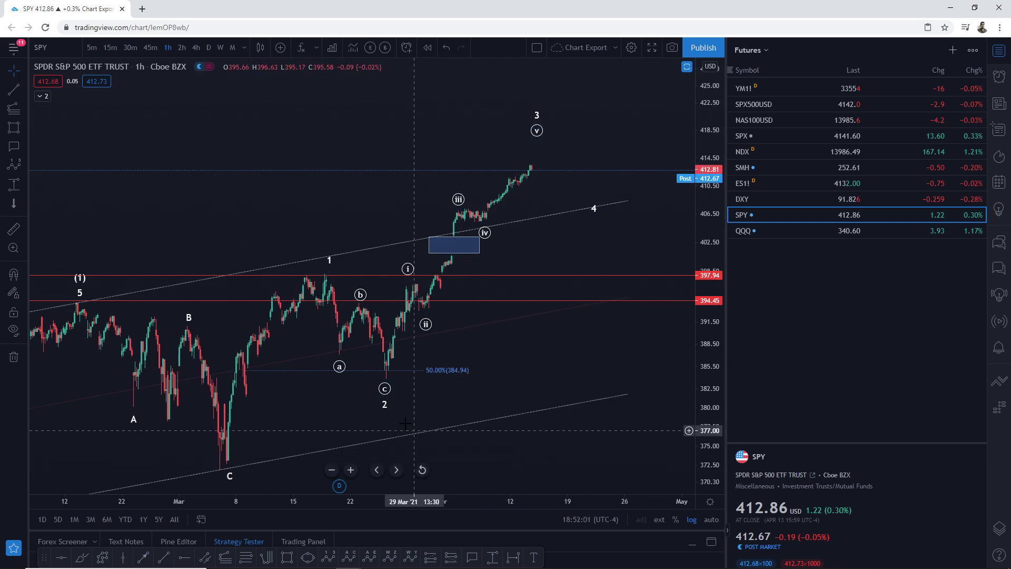
{"action": "left_click", "coordinate": [227, 561]}
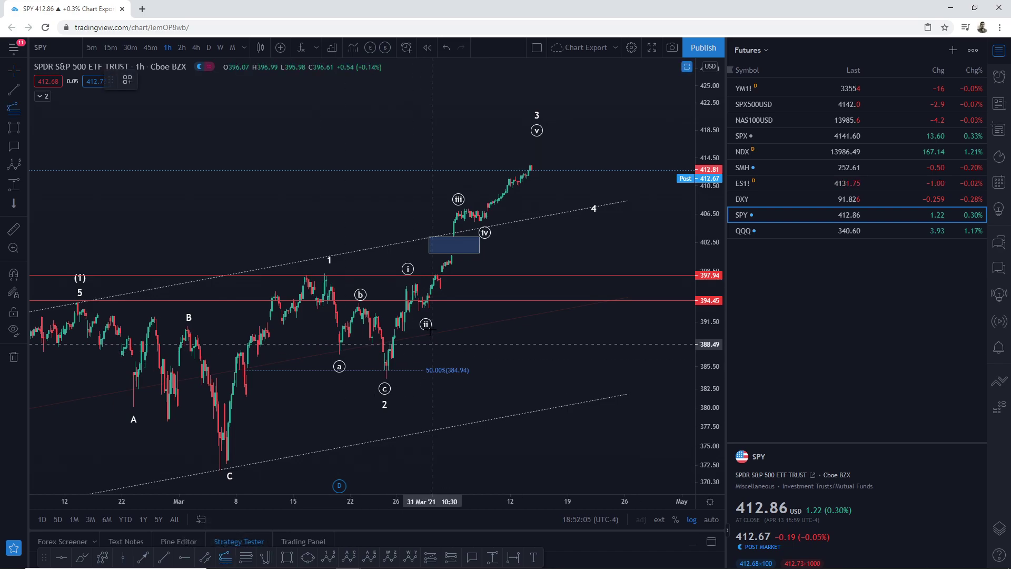
{"action": "left_click", "coordinate": [417, 309]}
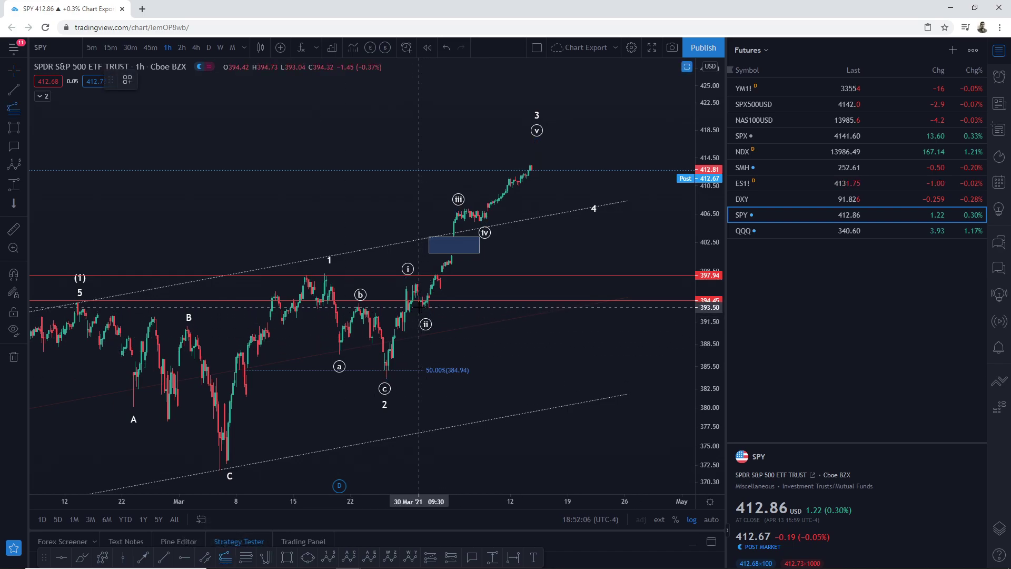
{"action": "left_click", "coordinate": [460, 206]}
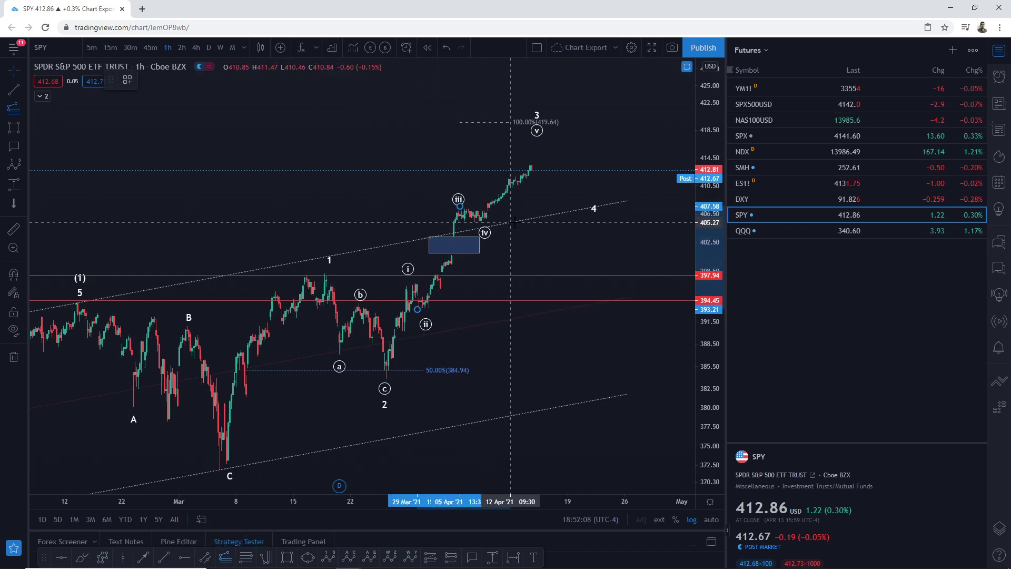
{"action": "left_click", "coordinate": [545, 223]}
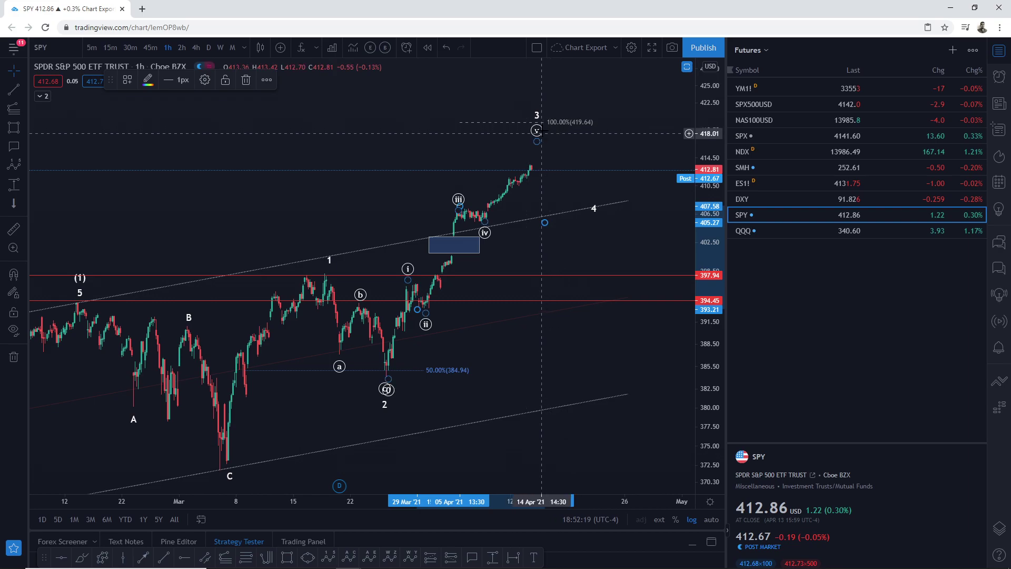
{"action": "mouse_move", "coordinate": [538, 133]}
{"action": "left_mouse_down"}
{"action": "mouse_move", "coordinate": [535, 152]}
{"action": "mouse_move", "coordinate": [537, 141]}
{"action": "left_mouse_up"}
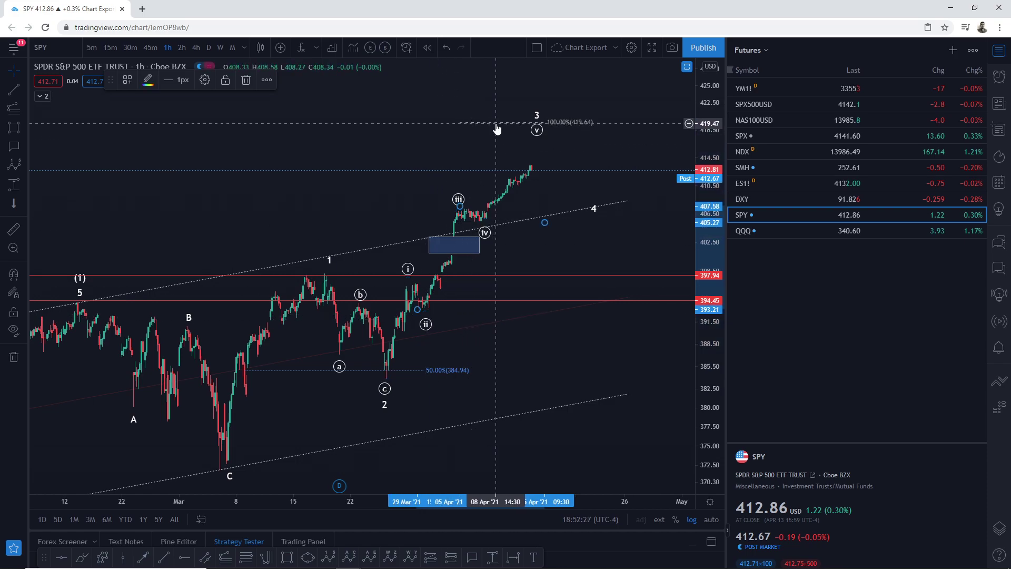
Enable the 0.618 level on the new Trend-Based Fib Extension.
{"action": "double_click", "coordinate": [497, 128]}
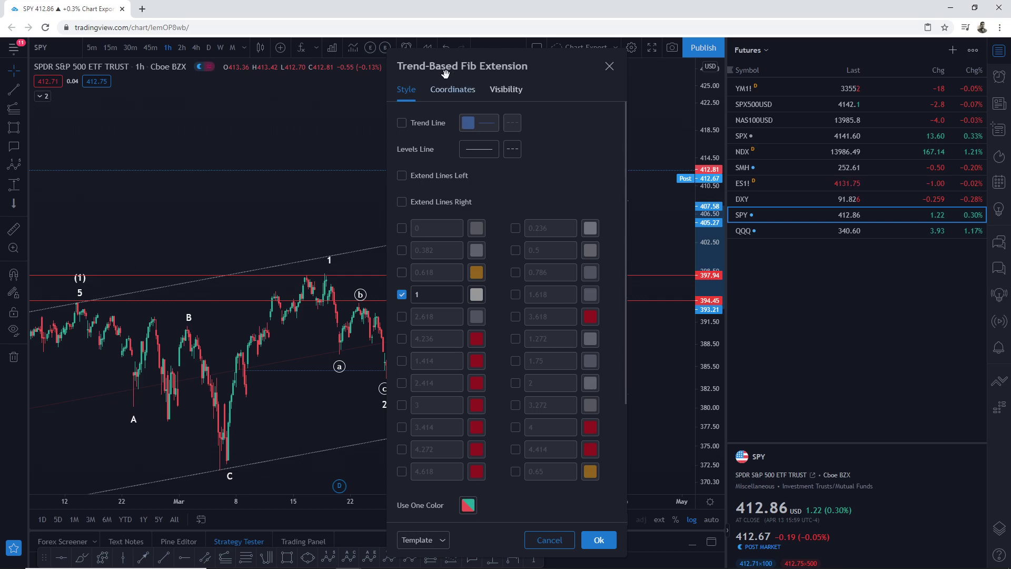
{"action": "left_click_drag", "start_coordinate": [445, 72], "coordinate": [190, 93]}
{"action": "left_click", "coordinate": [147, 292]}
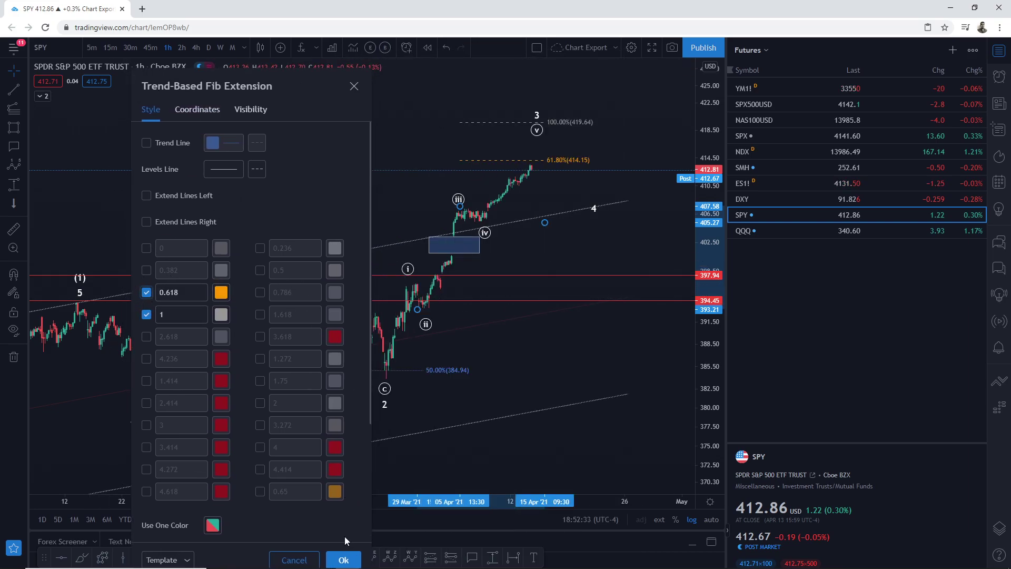
{"action": "left_click", "coordinate": [343, 559]}
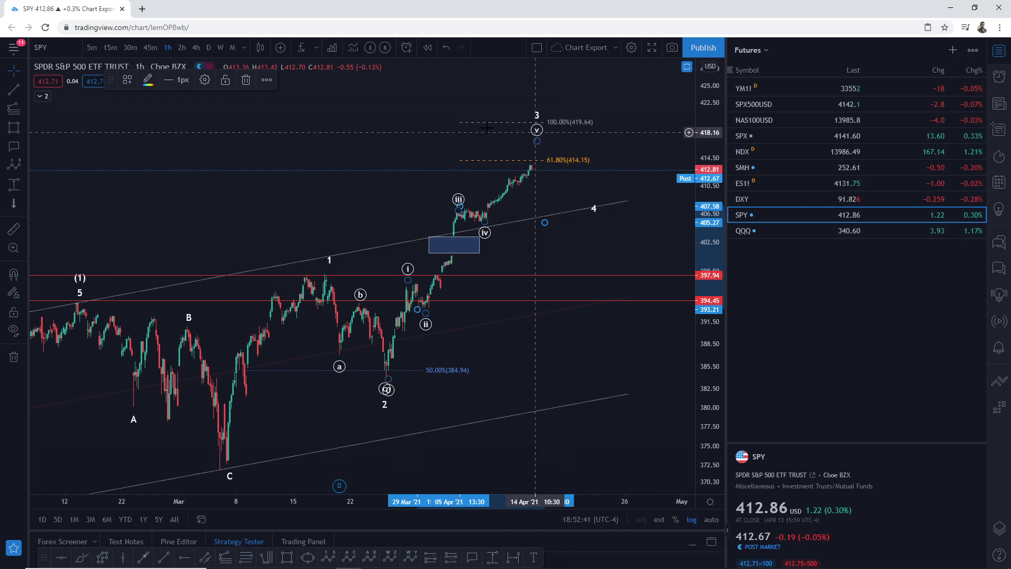
Draw a rectangle between the 61.8% and 100% levels from 5 to 23 April, and raise the wave 3 label above it to about 422.40.
{"action": "left_click", "coordinate": [295, 561]}
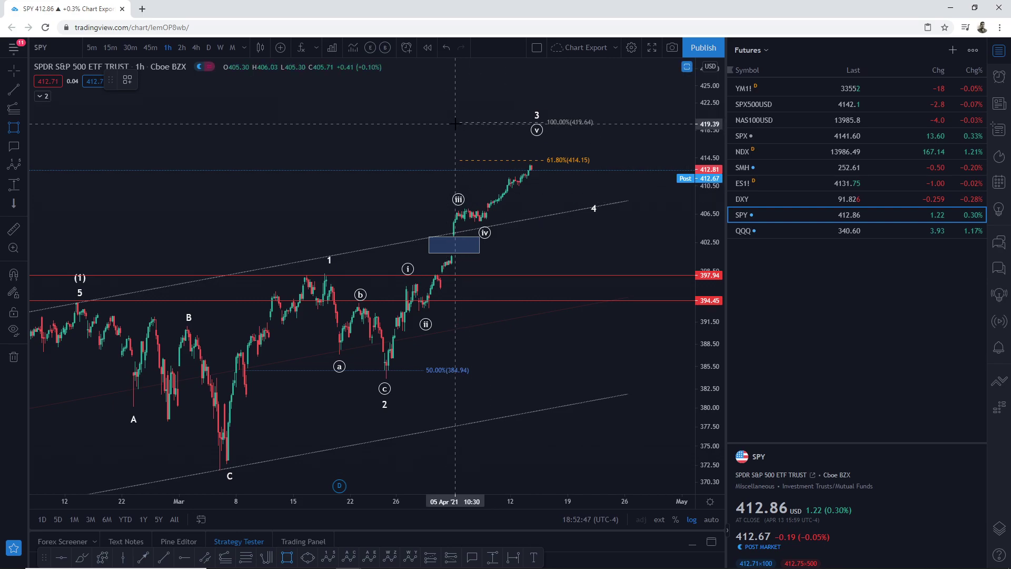
{"action": "left_click_drag", "start_coordinate": [455, 121], "coordinate": [618, 160]}
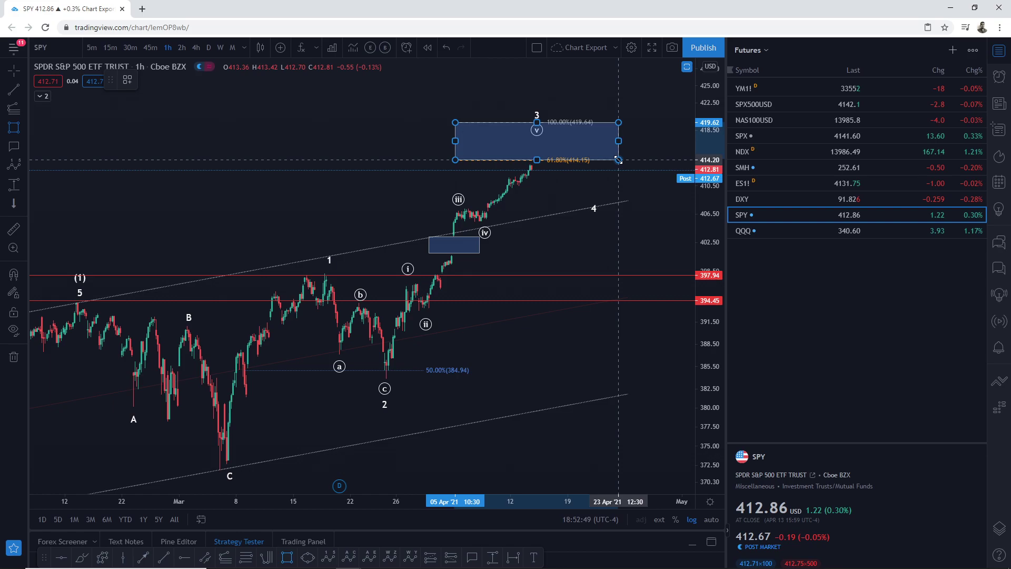
{"action": "left_click_drag", "start_coordinate": [704, 177], "coordinate": [706, 236]}
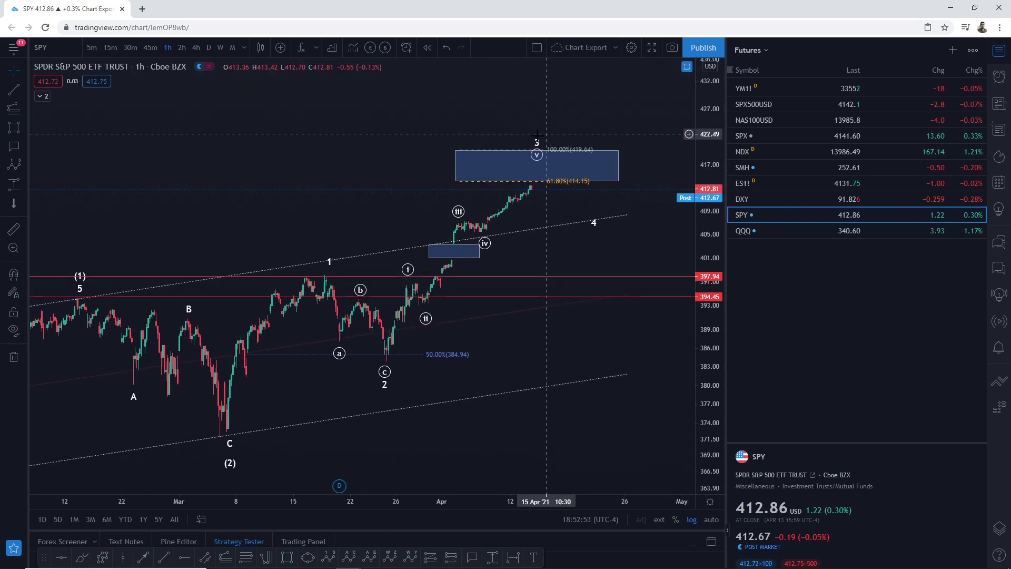
{"action": "left_click_drag", "start_coordinate": [537, 135], "coordinate": [540, 129]}
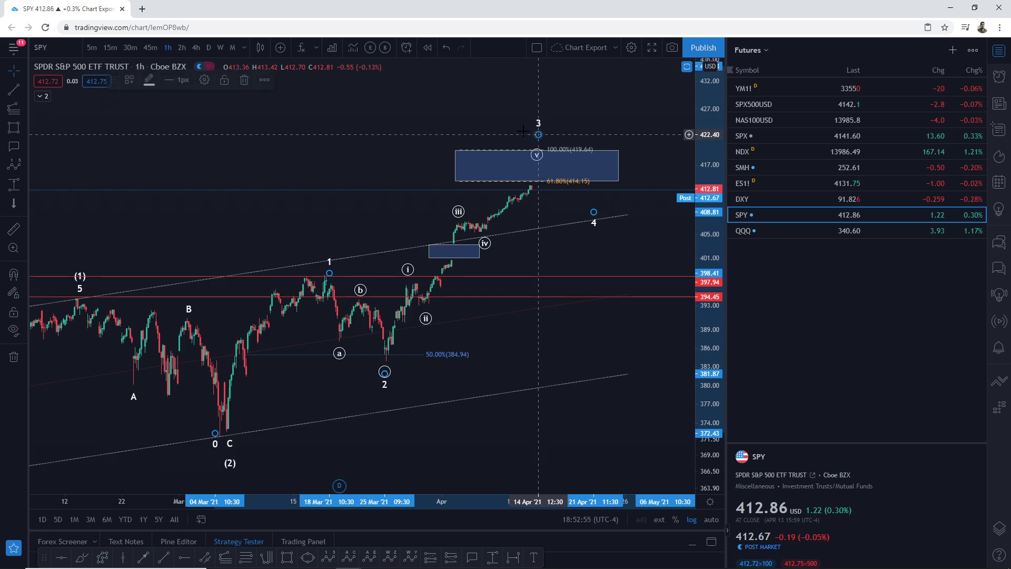
{"action": "left_click", "coordinate": [514, 131]}
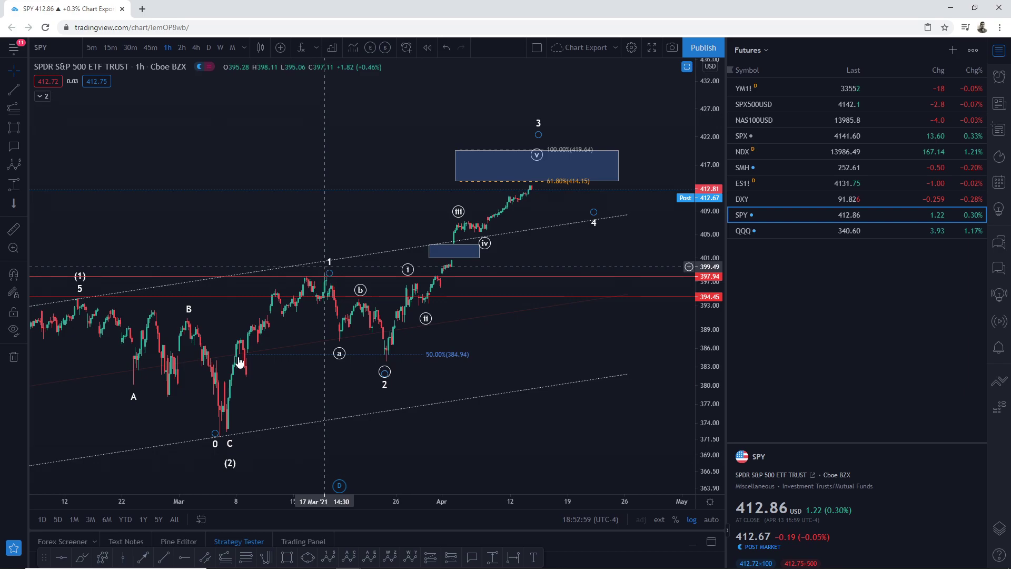
Draw a Trend-Based Fib Extension from the wave (2) low near 371.42 to the wave 1 high near 398.34, projected from about 384.09.
{"action": "left_click", "coordinate": [230, 560]}
{"action": "left_click", "coordinate": [202, 438]}
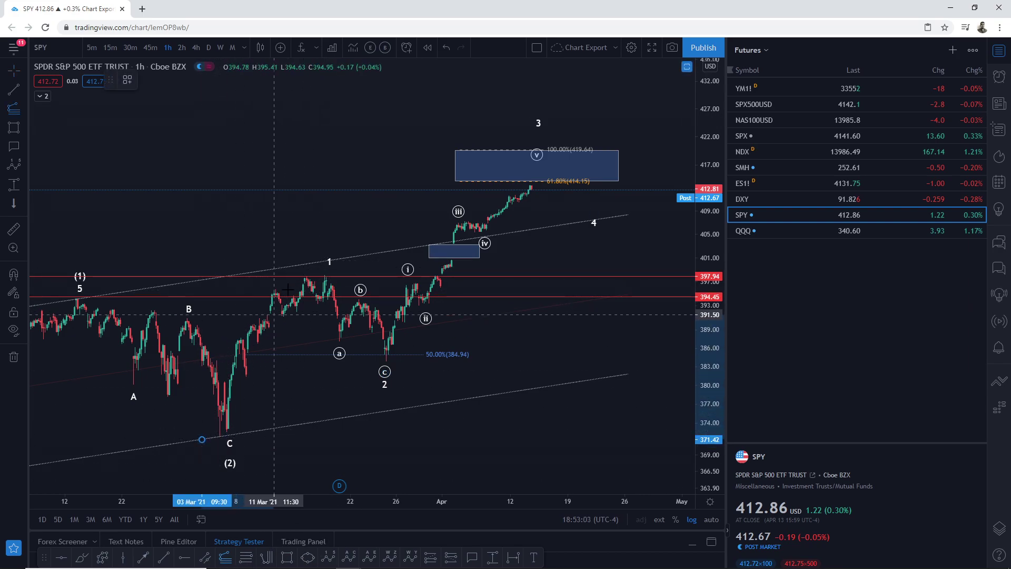
{"action": "left_click", "coordinate": [300, 273]}
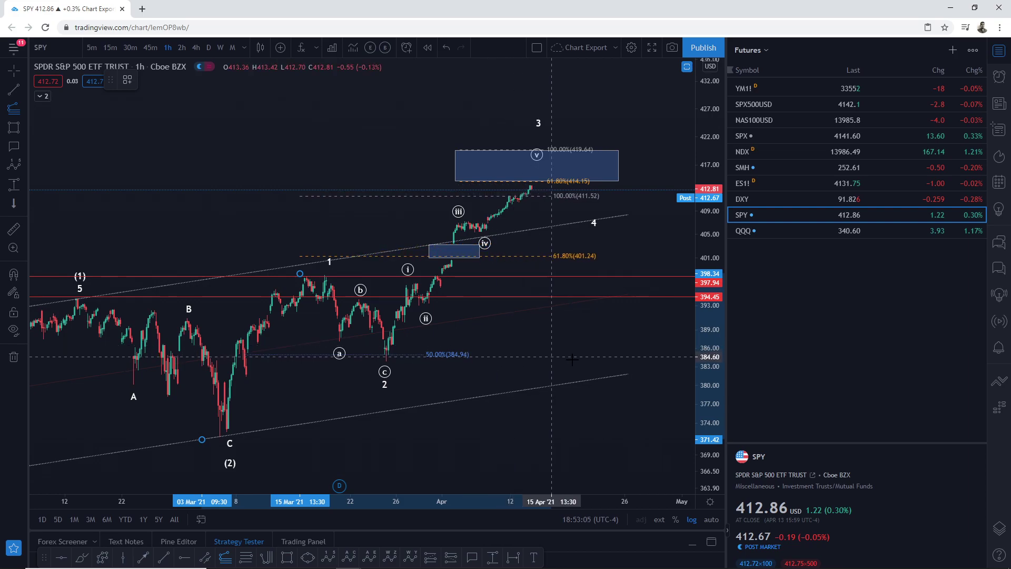
{"action": "left_click", "coordinate": [589, 360]}
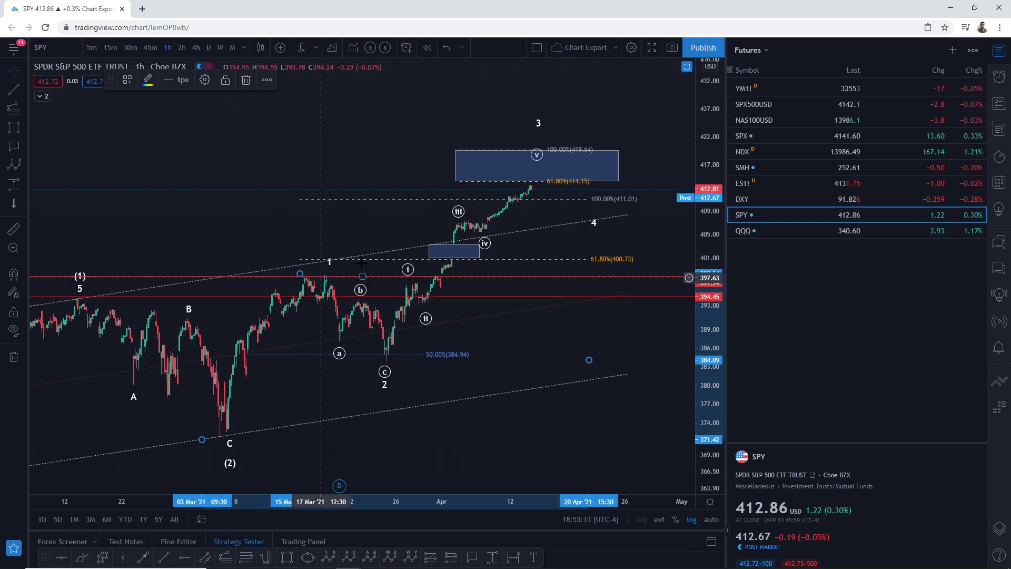
Try placing the wave 3 label at the larger extension's 100% level, near 410.47, and undo the move.
{"action": "left_click_drag", "start_coordinate": [538, 134], "coordinate": [509, 196]}
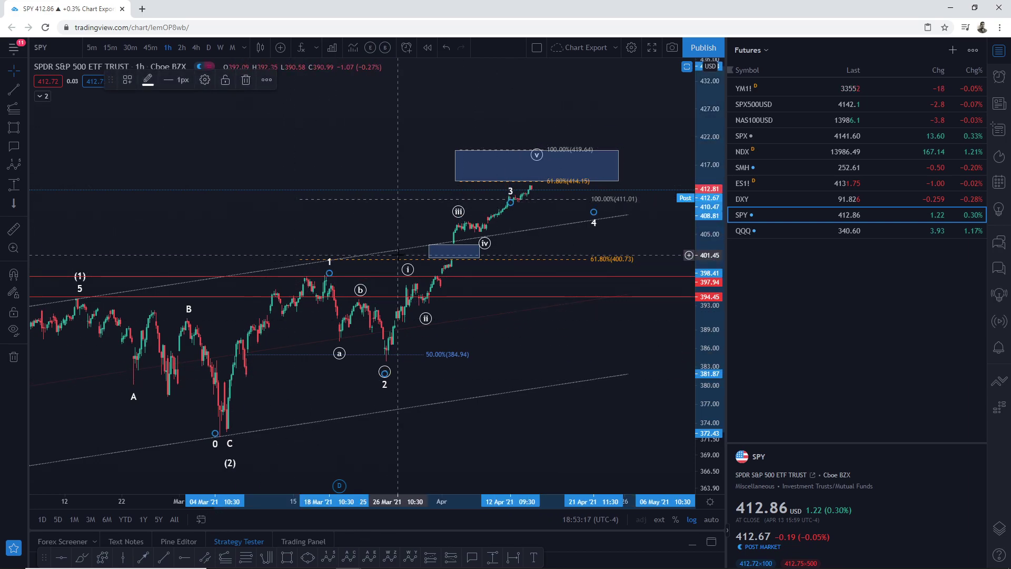
{"action": "key", "text": "ctrl+z"}
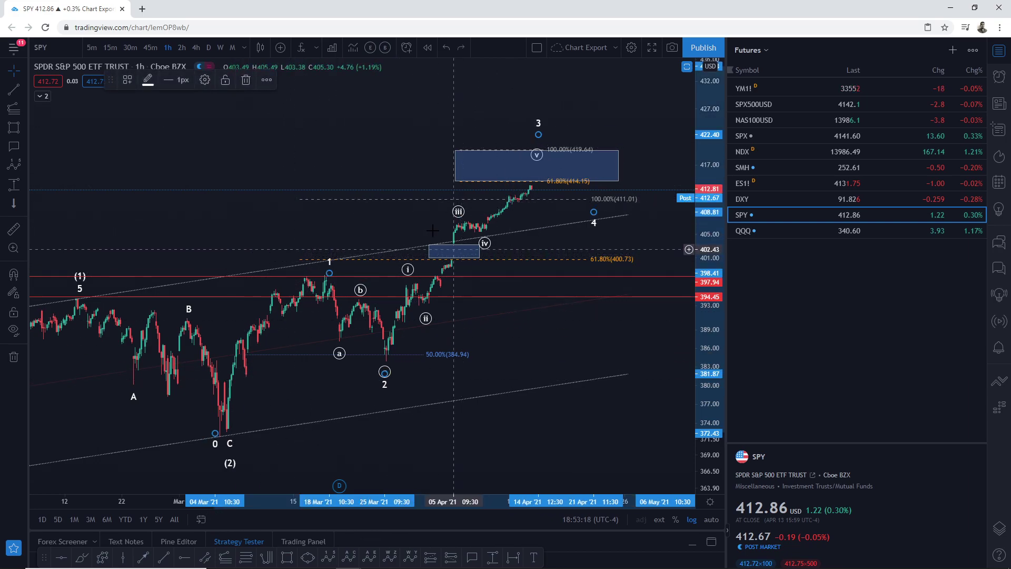
Enable the 1.618 level and disable the 0.618 level on the larger Fibonacci extension.
{"action": "double_click", "coordinate": [435, 199]}
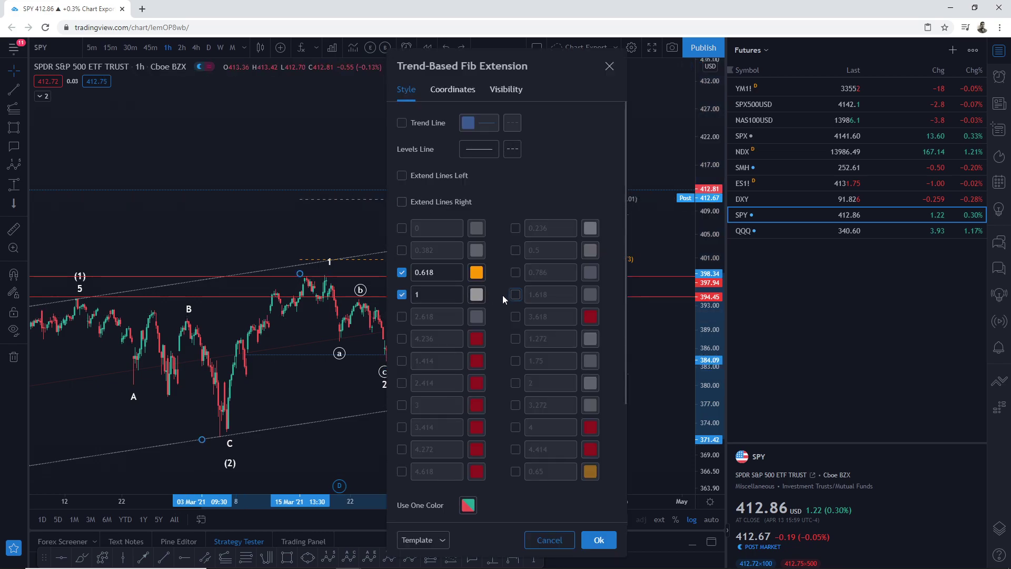
{"action": "left_click", "coordinate": [516, 294]}
{"action": "left_click", "coordinate": [401, 272]}
{"action": "left_click", "coordinate": [599, 540]}
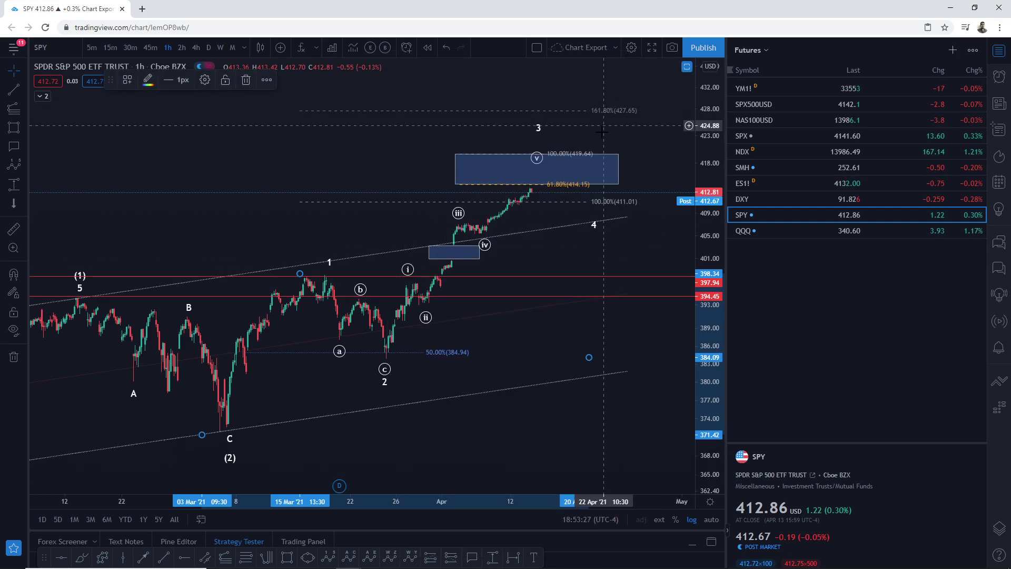
Delete the larger Fibonacci extension drawn from the wave (2) low.
{"action": "left_click_drag", "start_coordinate": [584, 127], "coordinate": [554, 137]}
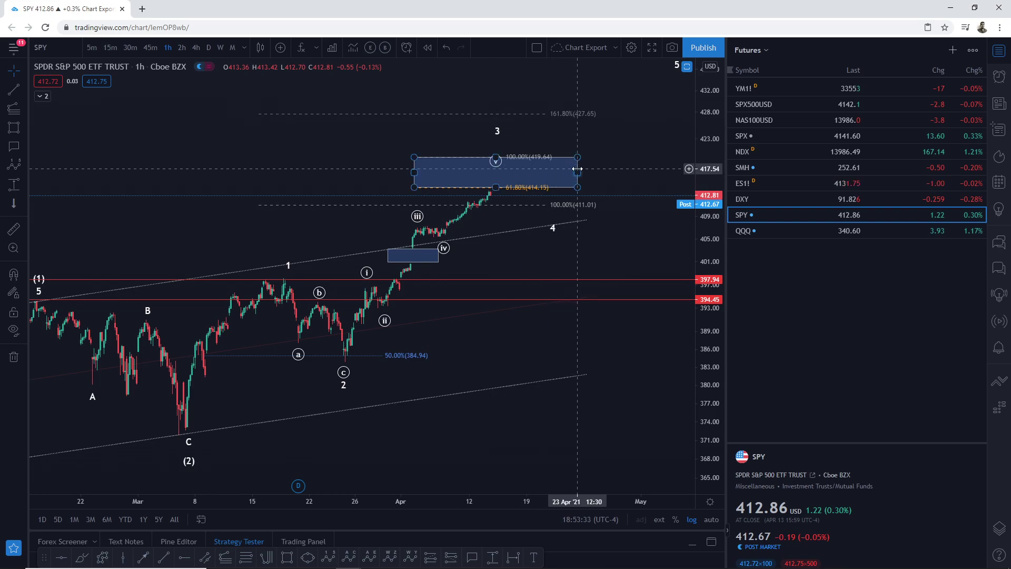
{"action": "left_click", "coordinate": [571, 114]}
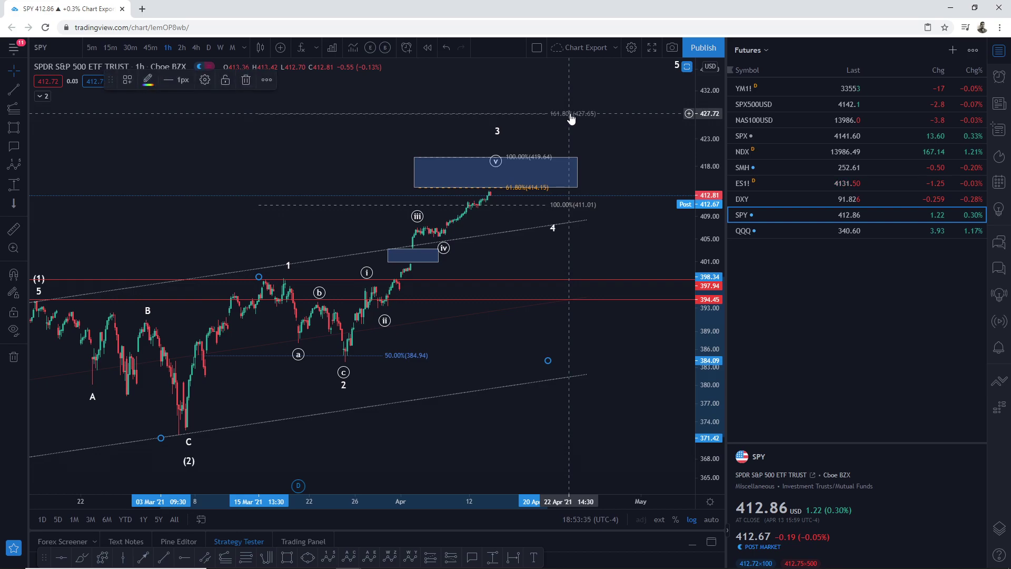
{"action": "left_click", "coordinate": [569, 126]}
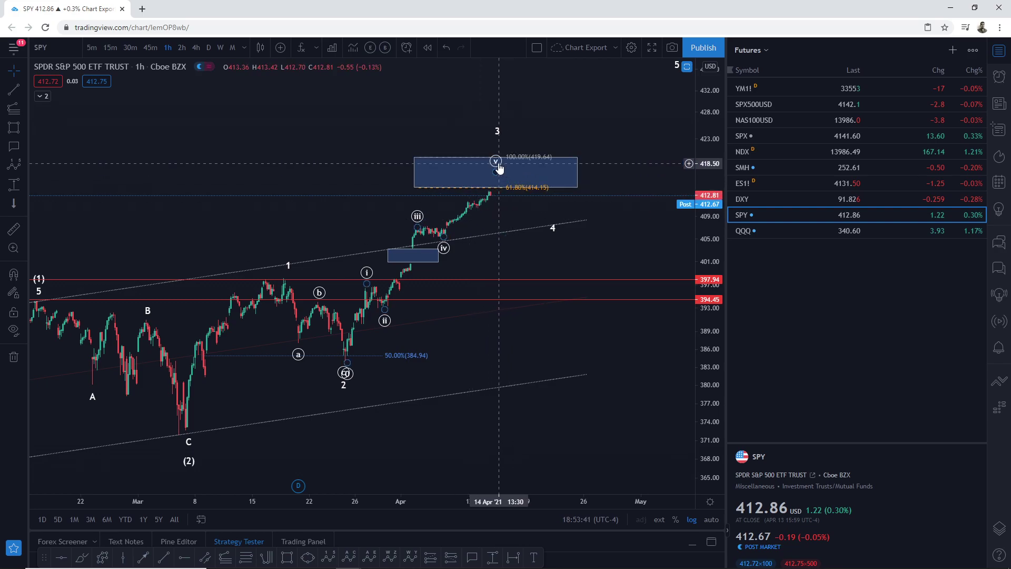
Move the wave v and wave 3 labels into the target rectangle near 416.78, and bring wave 4 back to about 16 April on the channel line.
{"action": "left_click_drag", "start_coordinate": [498, 165], "coordinate": [493, 172]}
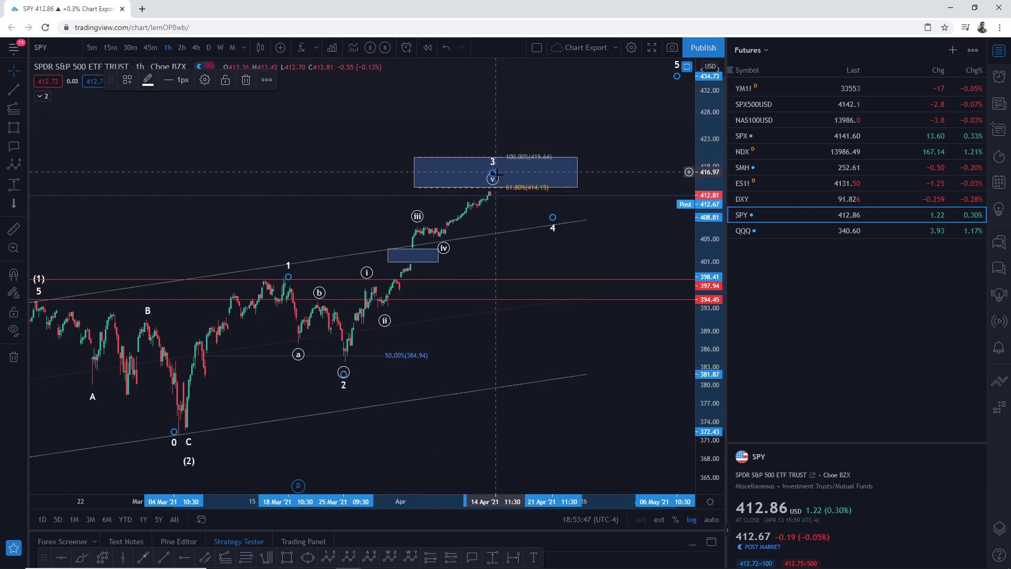
{"action": "left_click_drag", "start_coordinate": [552, 217], "coordinate": [525, 220]}
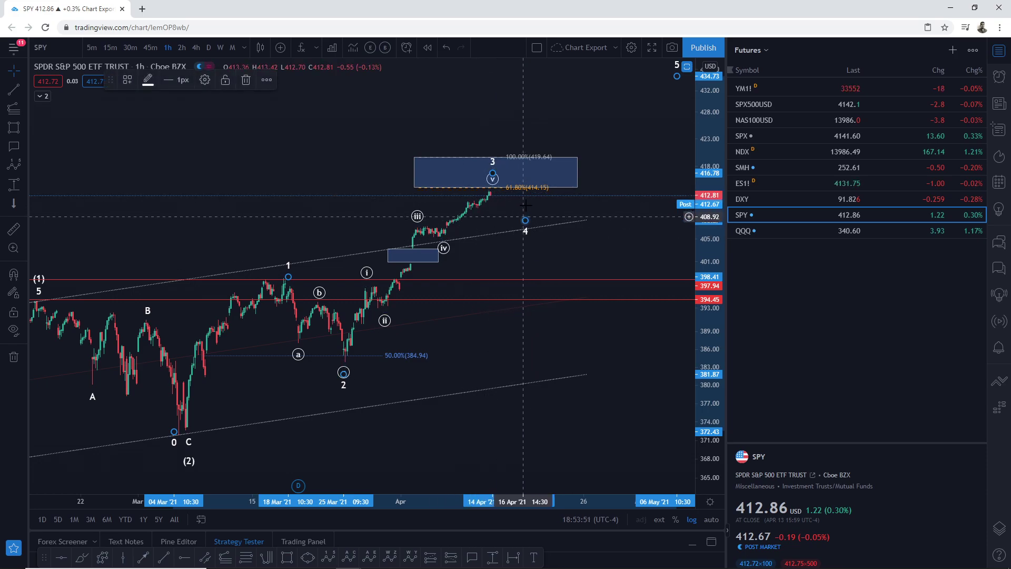
{"action": "left_click", "coordinate": [525, 226]}
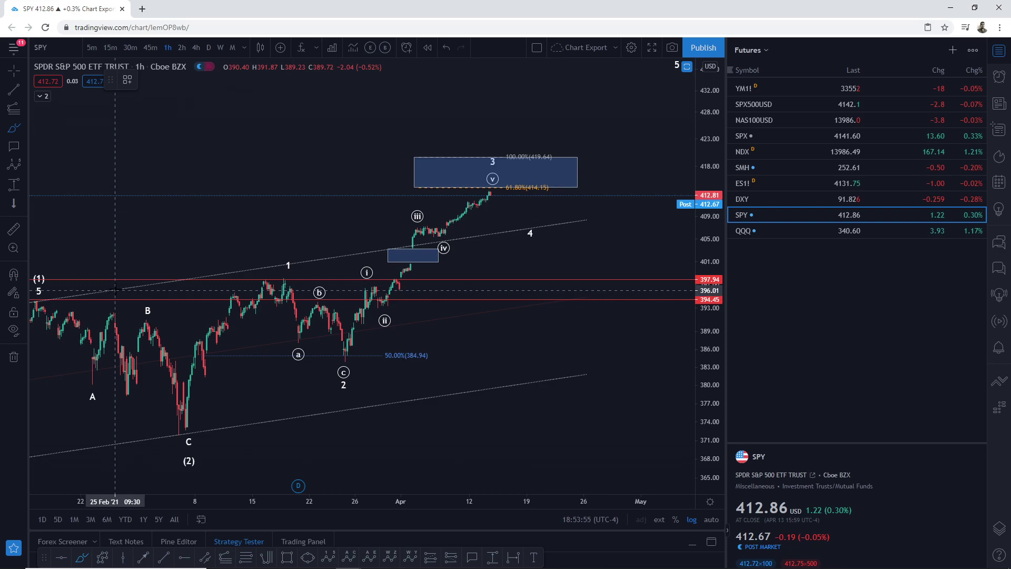
Brush a yellow freehand curve along the upper channel line from about 25 February near 396 to the wave 4 label.
{"action": "left_click_drag", "start_coordinate": [115, 290], "coordinate": [512, 231]}
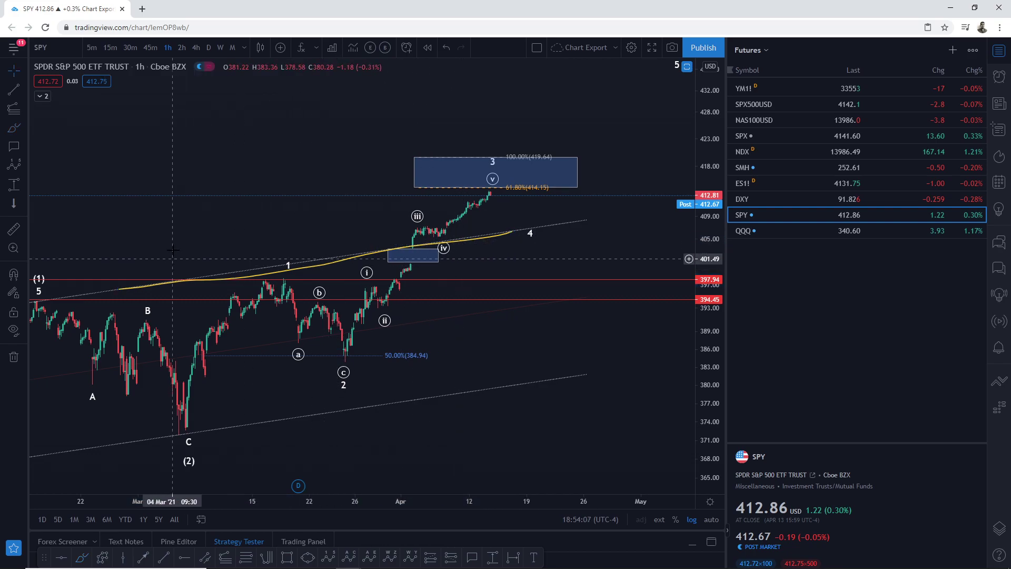
{"action": "scroll", "coordinate": [181, 288], "scroll_direction": "left", "scroll_amount": 5}
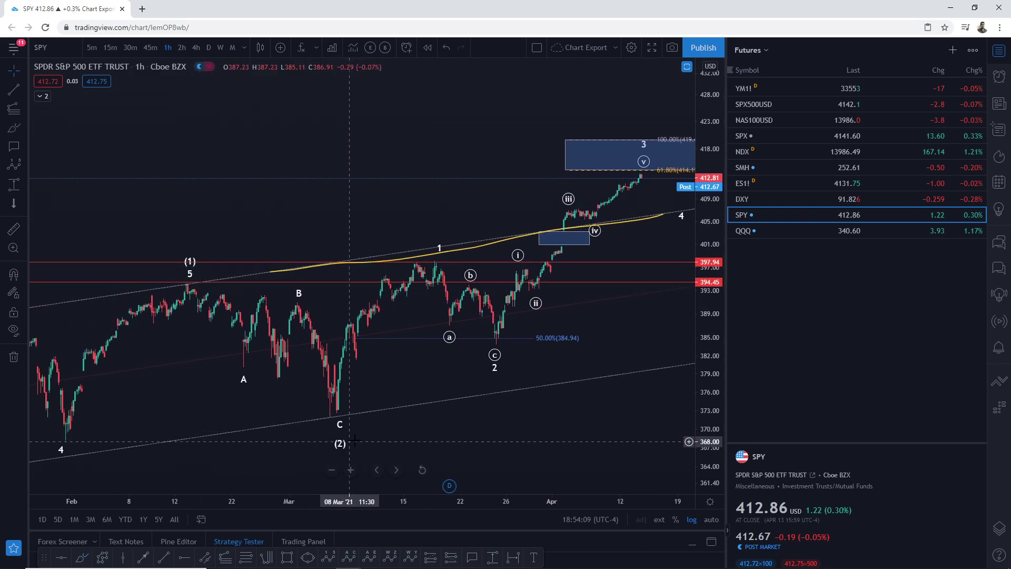
Delete the yellow freehand curve running along the upper channel line.
{"action": "scroll", "coordinate": [379, 343], "scroll_direction": "down", "scroll_amount": 3}
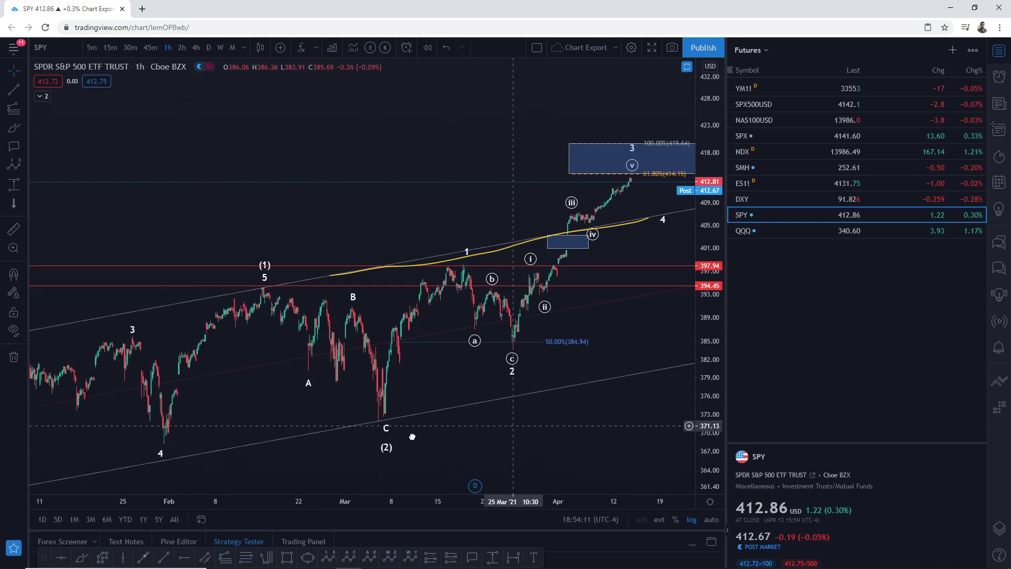
{"action": "left_click", "coordinate": [380, 263]}
{"action": "key", "text": "Delete"}
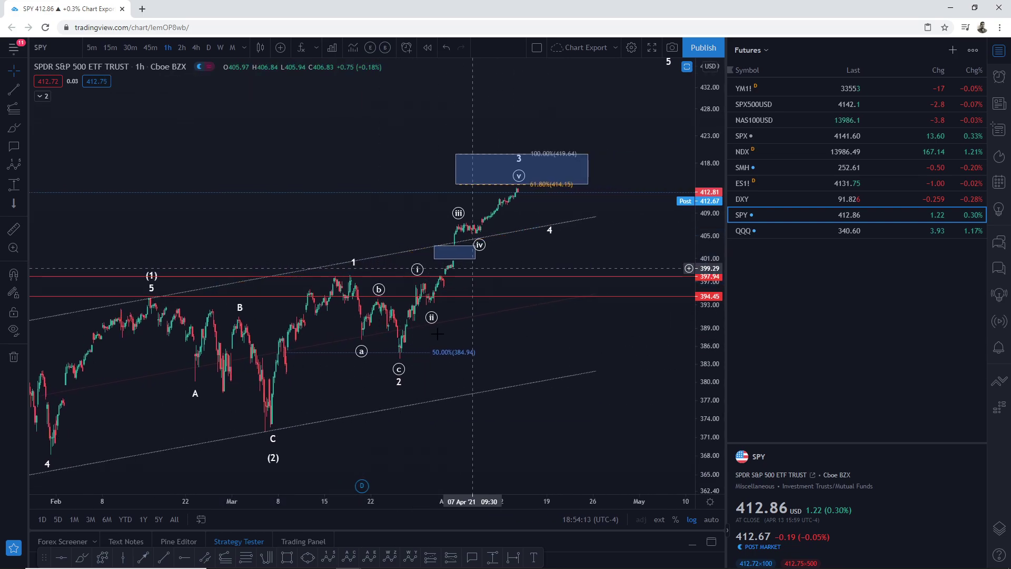
Brush a yellow freehand circle around the wave 4 label on the upper channel line.
{"action": "left_click", "coordinate": [82, 557]}
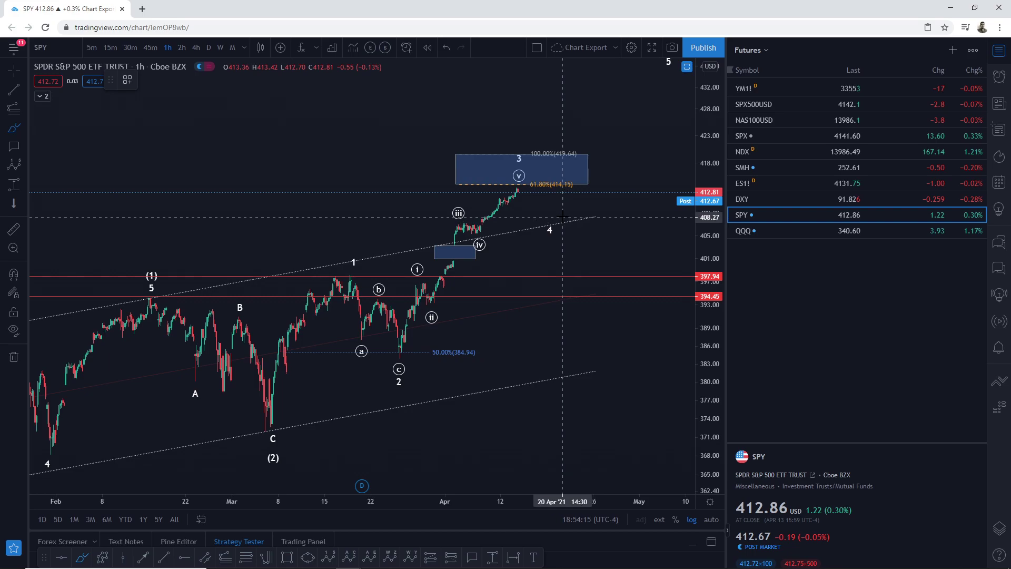
{"action": "mouse_move", "coordinate": [560, 216]}
{"action": "left_mouse_down"}
{"action": "mouse_move", "coordinate": [553, 242]}
{"action": "mouse_move", "coordinate": [559, 217]}
{"action": "left_mouse_up"}
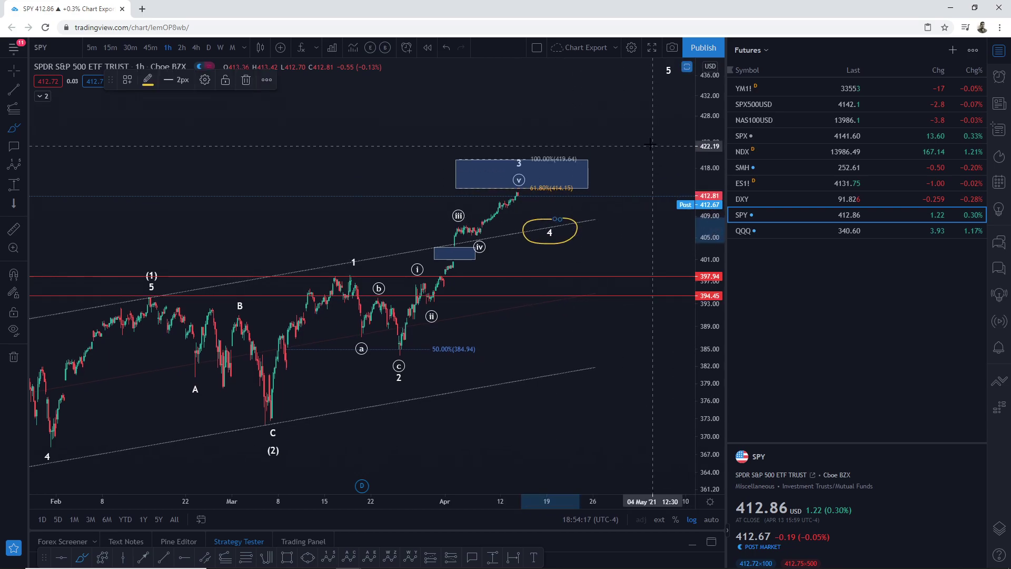
{"action": "left_click_drag", "start_coordinate": [647, 146], "coordinate": [609, 223]}
{"action": "key", "text": "ctrl+z"}
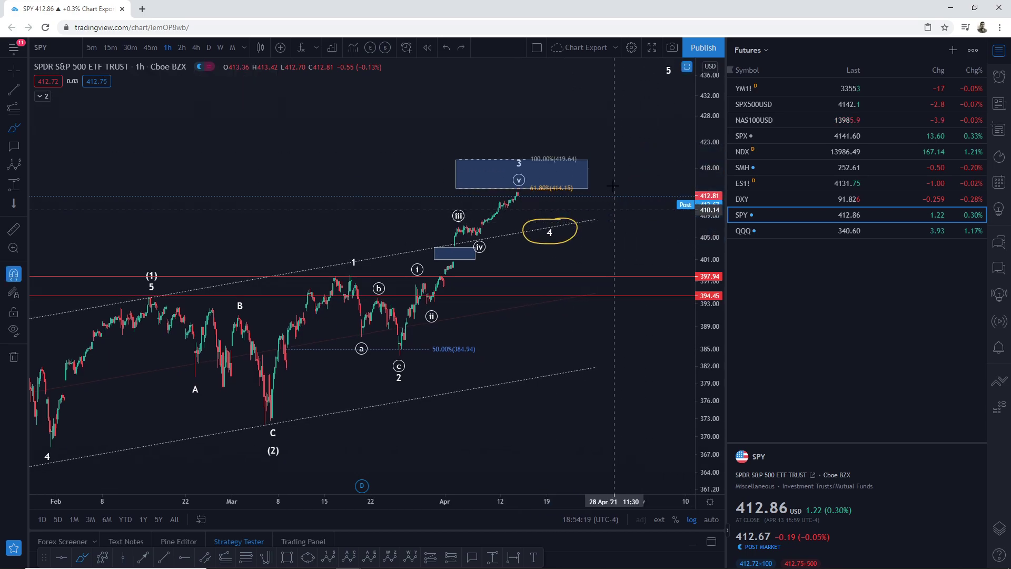
Move the wave (4) label out to about 21 June near 402.74.
{"action": "left_click_drag", "start_coordinate": [628, 150], "coordinate": [602, 193]}
{"action": "left_click_drag", "start_coordinate": [641, 113], "coordinate": [615, 120]}
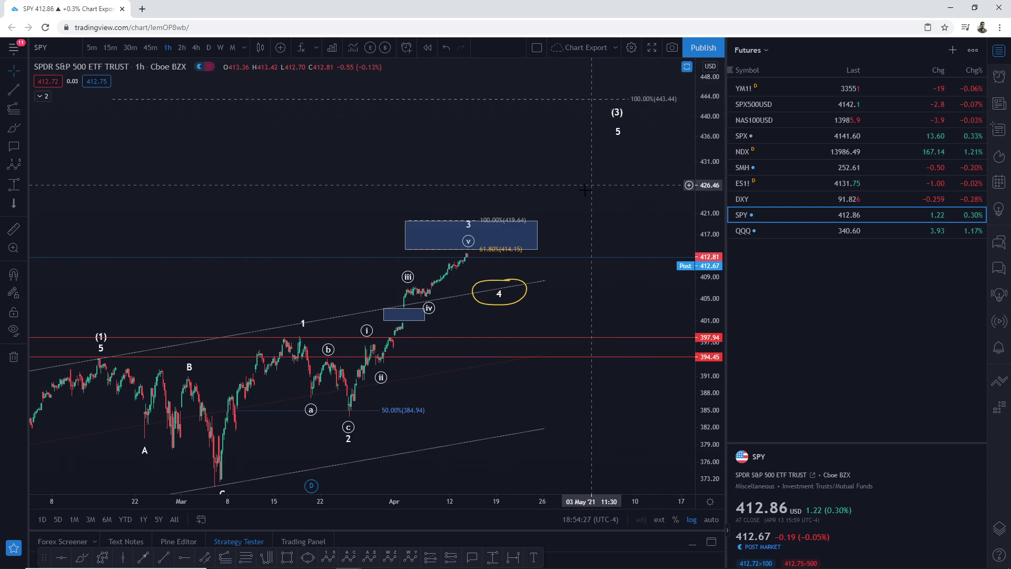
{"action": "scroll", "coordinate": [601, 185], "scroll_direction": "down", "scroll_amount": 4}
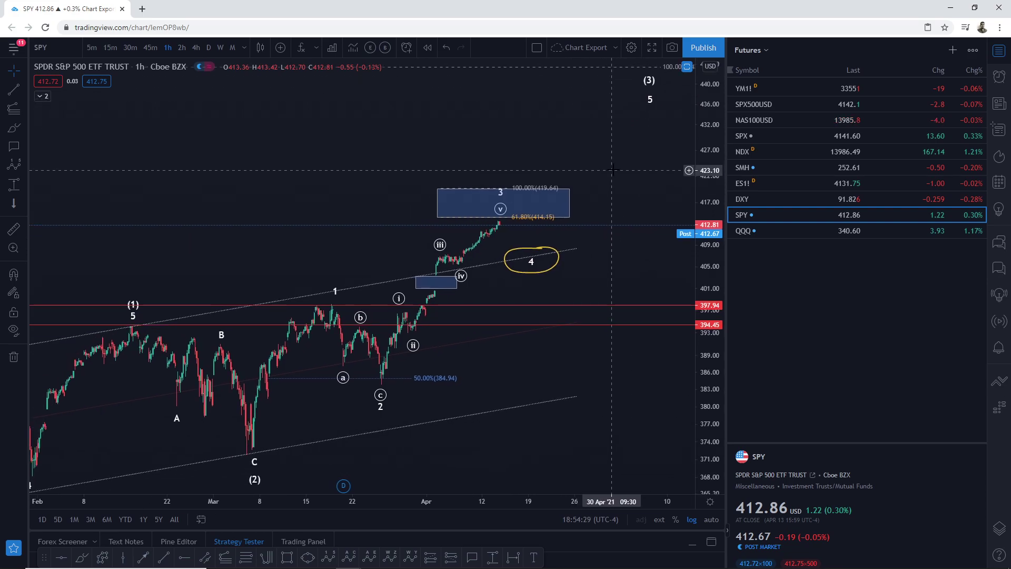
{"action": "left_click_drag", "start_coordinate": [533, 173], "coordinate": [380, 173]}
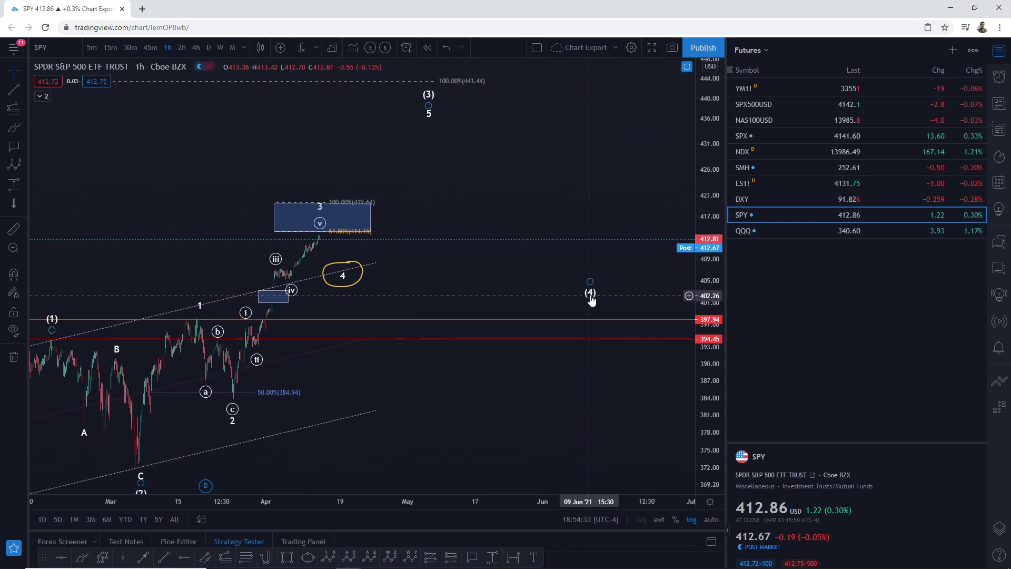
{"action": "left_click_drag", "start_coordinate": [596, 298], "coordinate": [645, 309]}
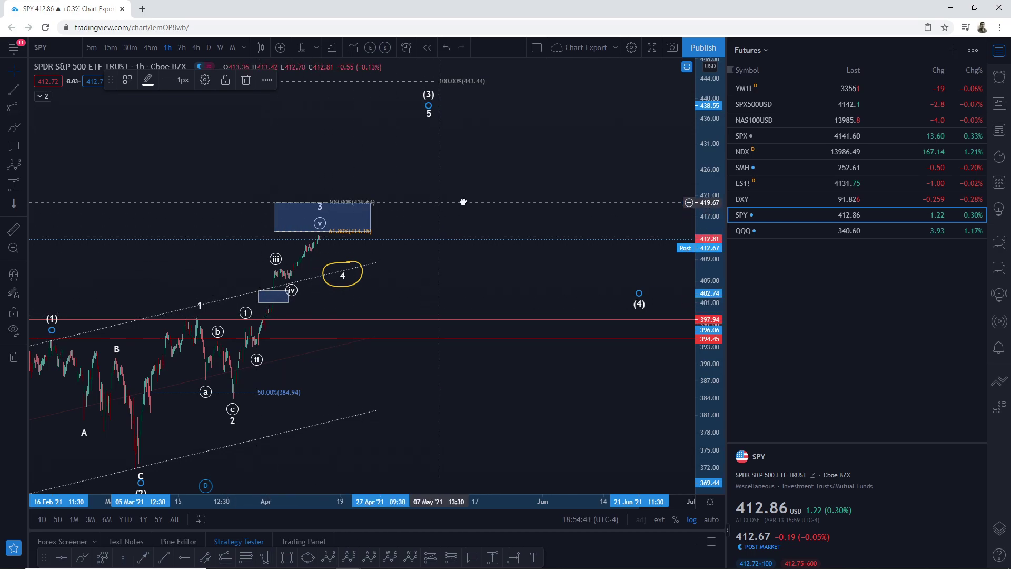
Delete the yellow freehand circle around the wave 4 label.
{"action": "left_click_drag", "start_coordinate": [446, 202], "coordinate": [520, 198]}
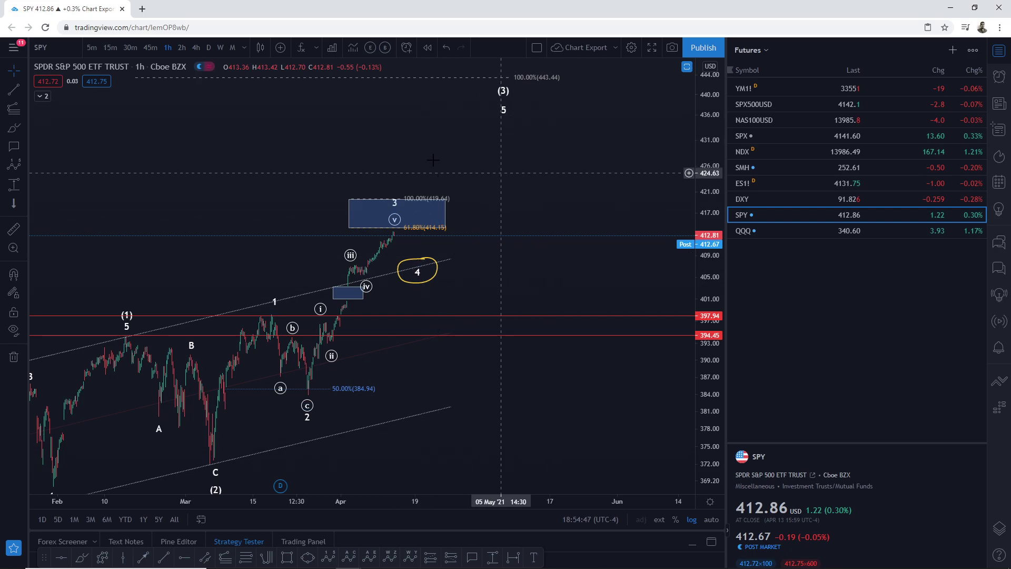
{"action": "left_click_drag", "start_coordinate": [464, 188], "coordinate": [496, 176]}
{"action": "scroll", "coordinate": [496, 176], "scroll_direction": "up", "scroll_amount": 4}
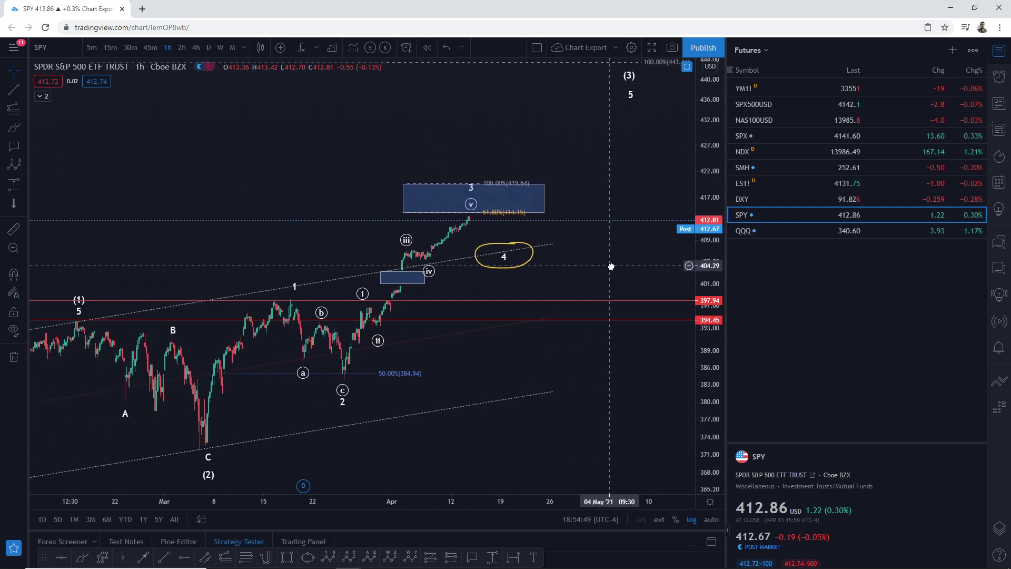
{"action": "left_click", "coordinate": [494, 250]}
{"action": "key", "text": "Delete"}
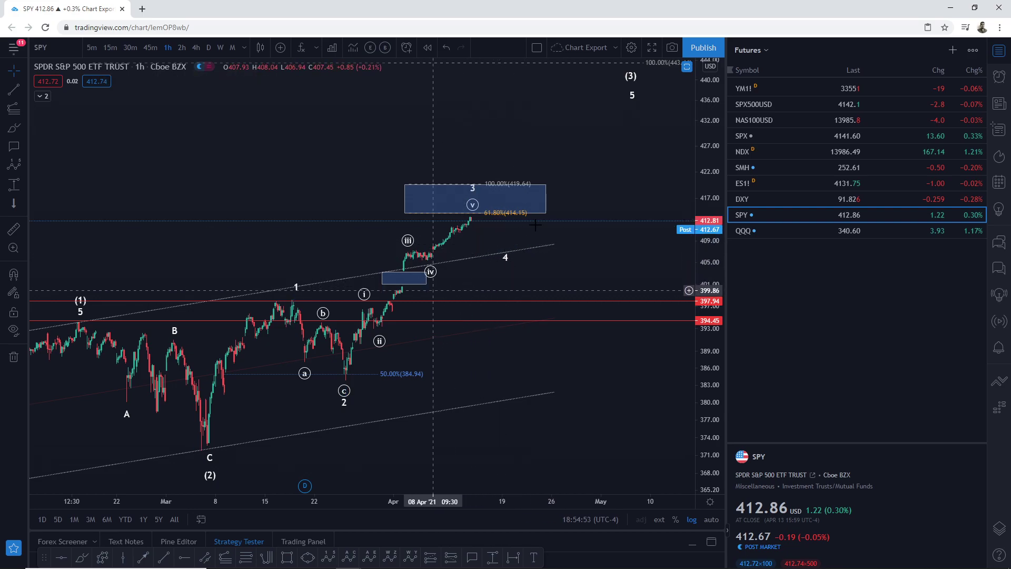
Switch the chart symbol to QQQ.
{"action": "left_click_drag", "start_coordinate": [582, 160], "coordinate": [616, 157]}
{"action": "left_click_drag", "start_coordinate": [502, 145], "coordinate": [553, 127]}
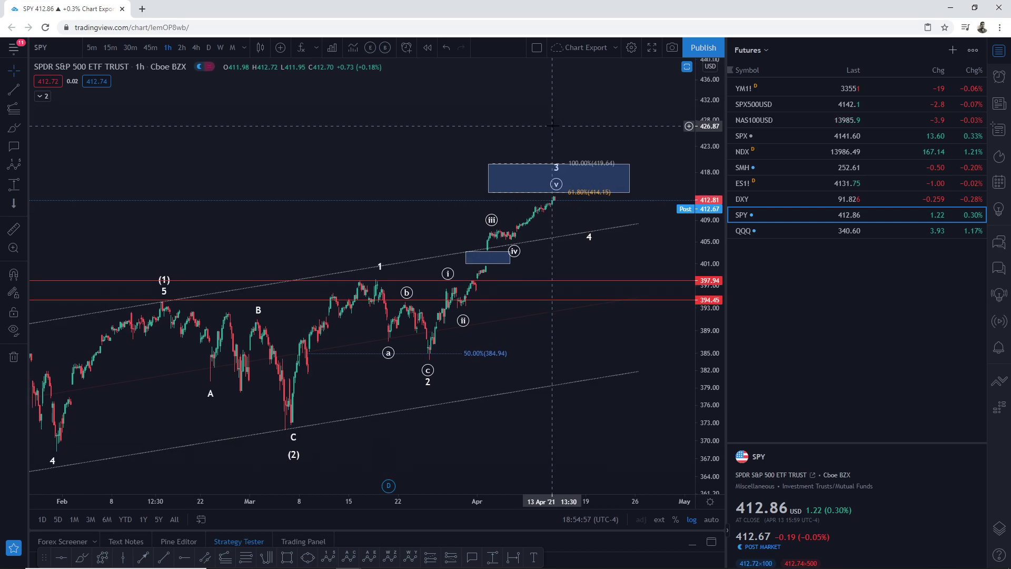
{"action": "type", "text": "QQQ"}
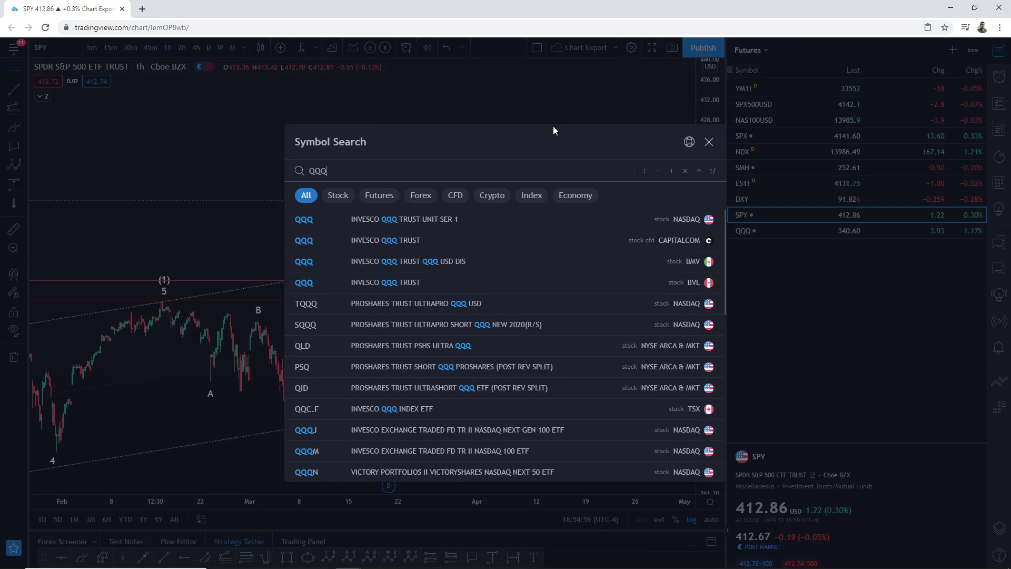
{"action": "key", "text": "Return"}
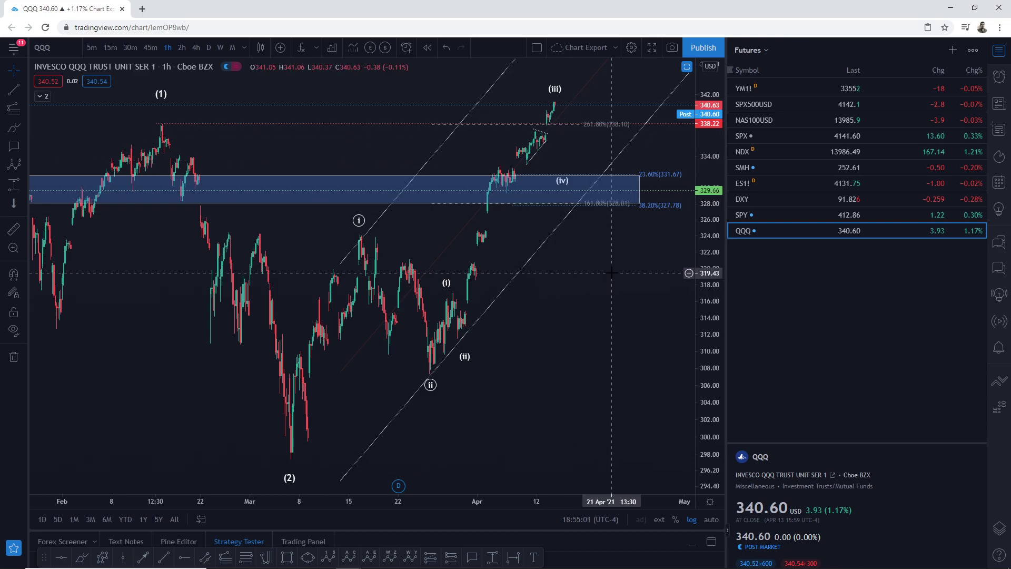
Move the wave (1) label to the 16 February high near 339.40.
{"action": "scroll", "coordinate": [605, 271], "scroll_direction": "up", "scroll_amount": 2}
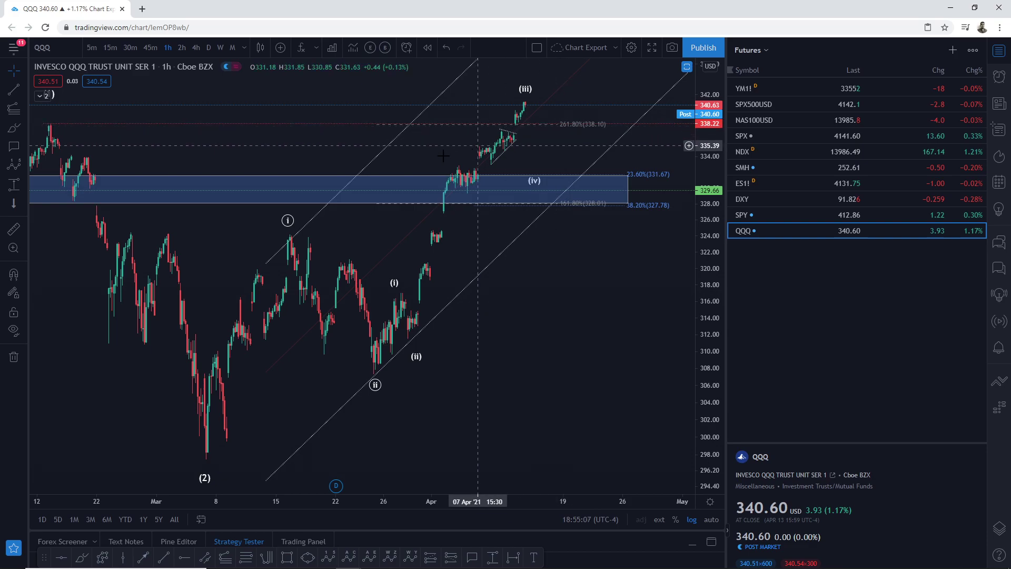
{"action": "mouse_move", "coordinate": [544, 269]}
{"action": "left_mouse_down"}
{"action": "mouse_move", "coordinate": [544, 279]}
{"action": "mouse_move", "coordinate": [543, 265]}
{"action": "left_mouse_up"}
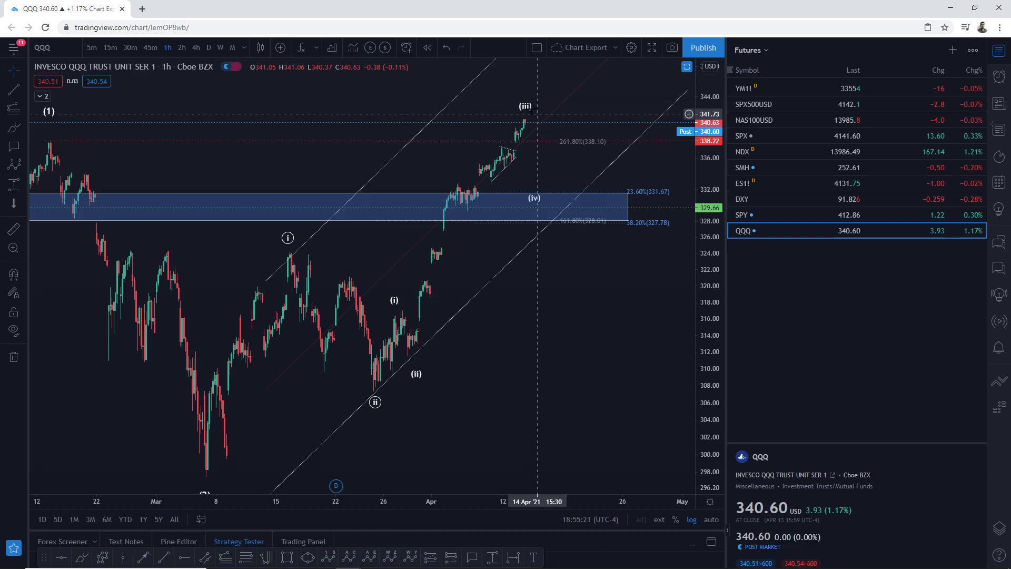
{"action": "scroll", "coordinate": [527, 131], "scroll_direction": "down", "scroll_amount": 2}
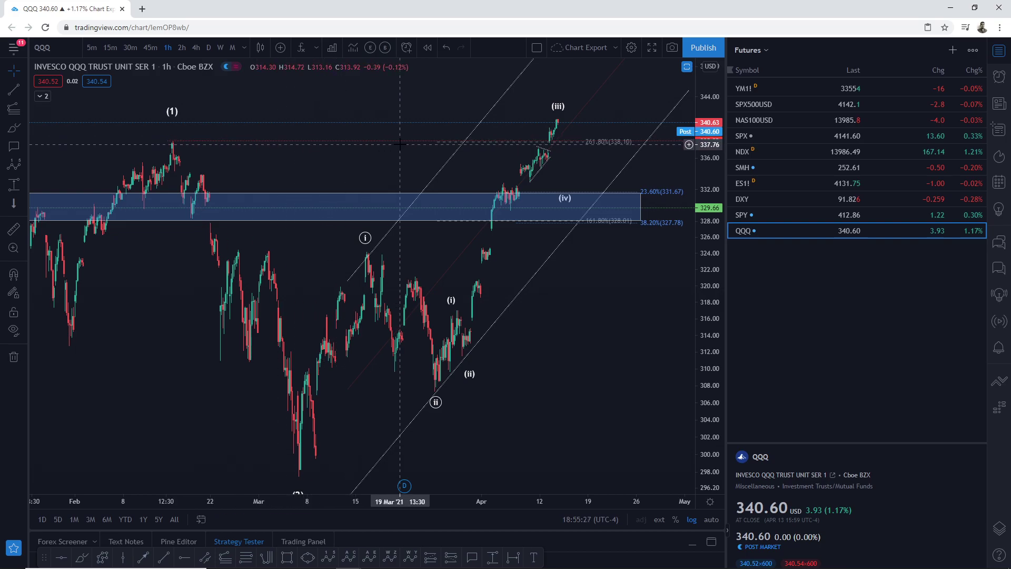
{"action": "mouse_move", "coordinate": [173, 113]}
{"action": "left_mouse_down"}
{"action": "mouse_move", "coordinate": [175, 103]}
{"action": "mouse_move", "coordinate": [176, 122]}
{"action": "left_mouse_up"}
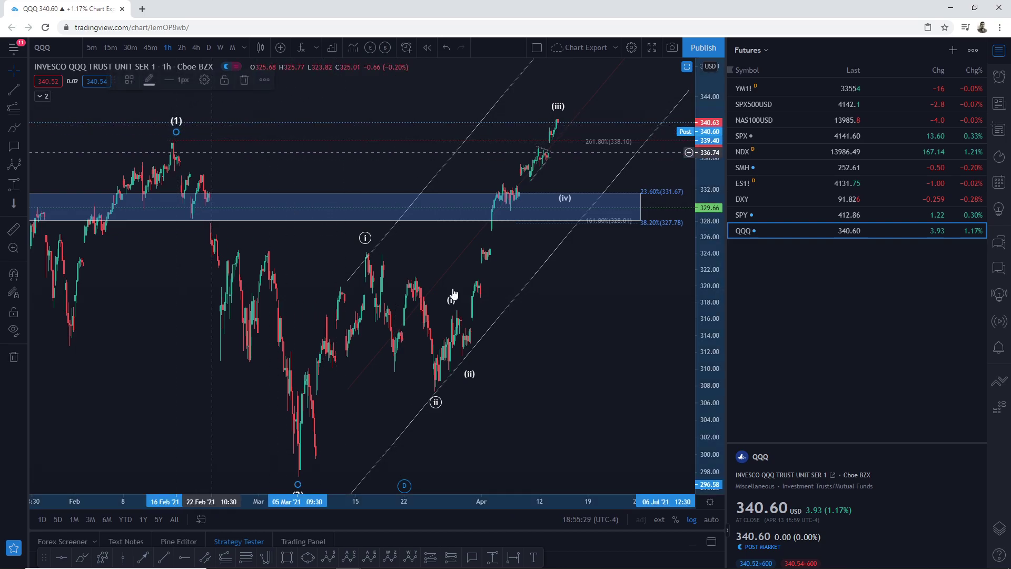
{"action": "left_click_drag", "start_coordinate": [698, 224], "coordinate": [698, 295]}
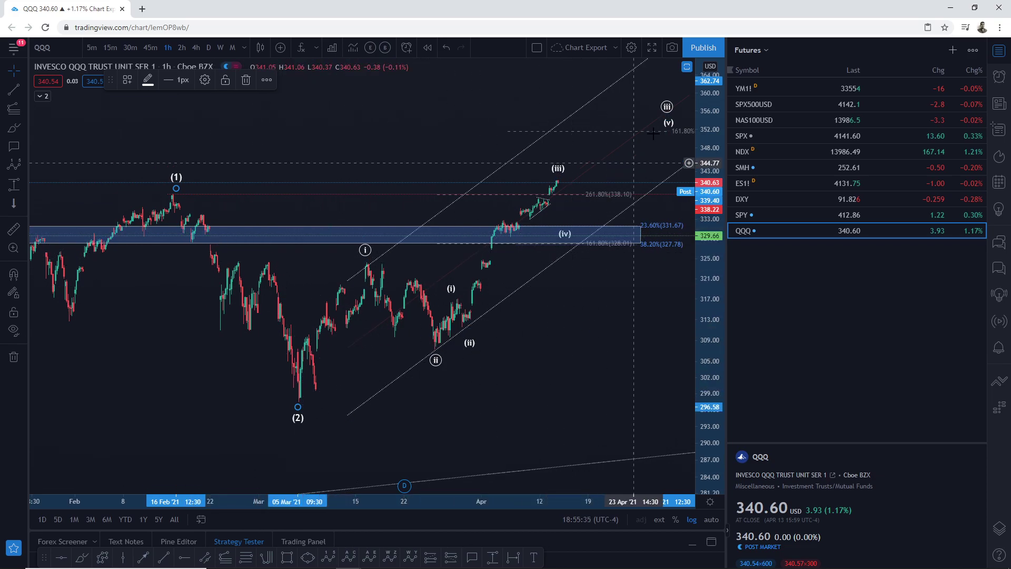
Move the wave (iv) label to about 20 April near 333.41.
{"action": "left_click_drag", "start_coordinate": [583, 310], "coordinate": [517, 309]}
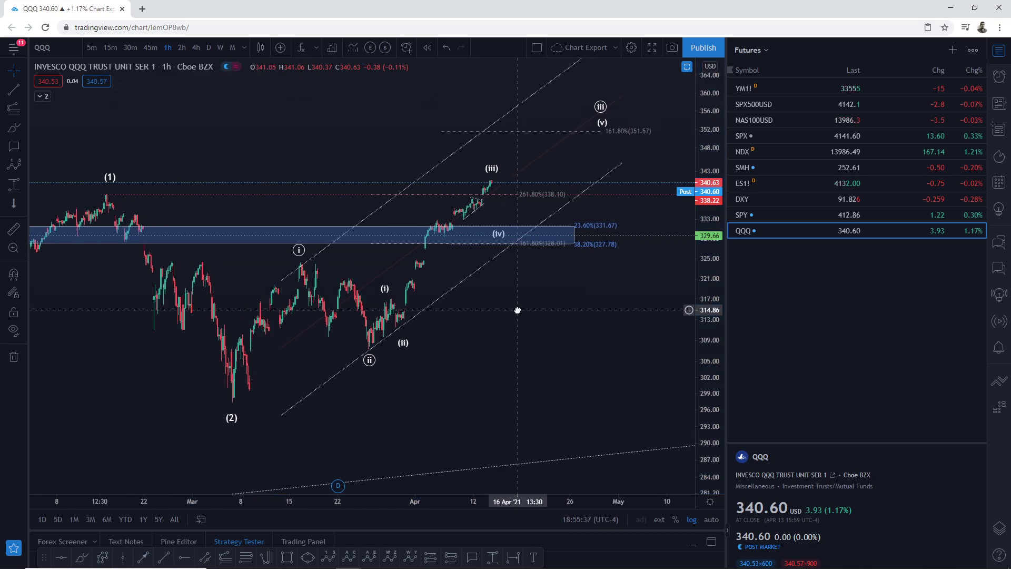
{"action": "left_click_drag", "start_coordinate": [494, 245], "coordinate": [531, 227]}
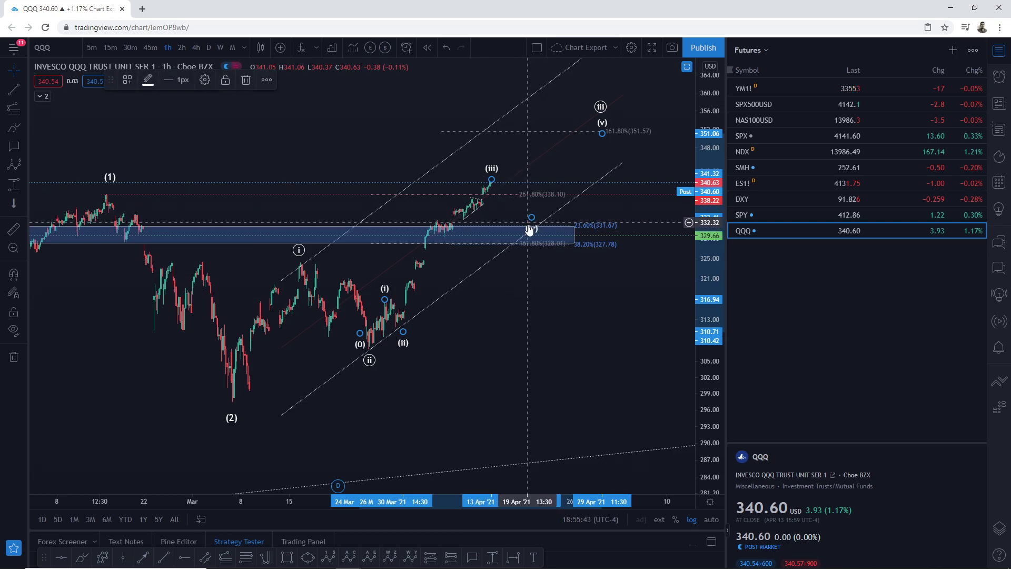
{"action": "left_click", "coordinate": [468, 243]}
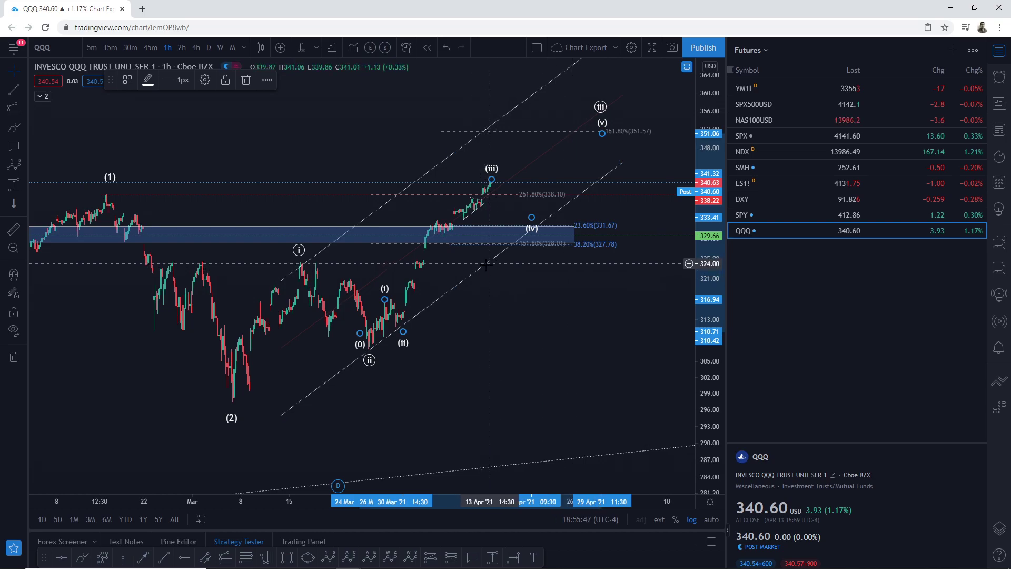
{"action": "scroll", "coordinate": [499, 271], "scroll_direction": "down", "scroll_amount": 2}
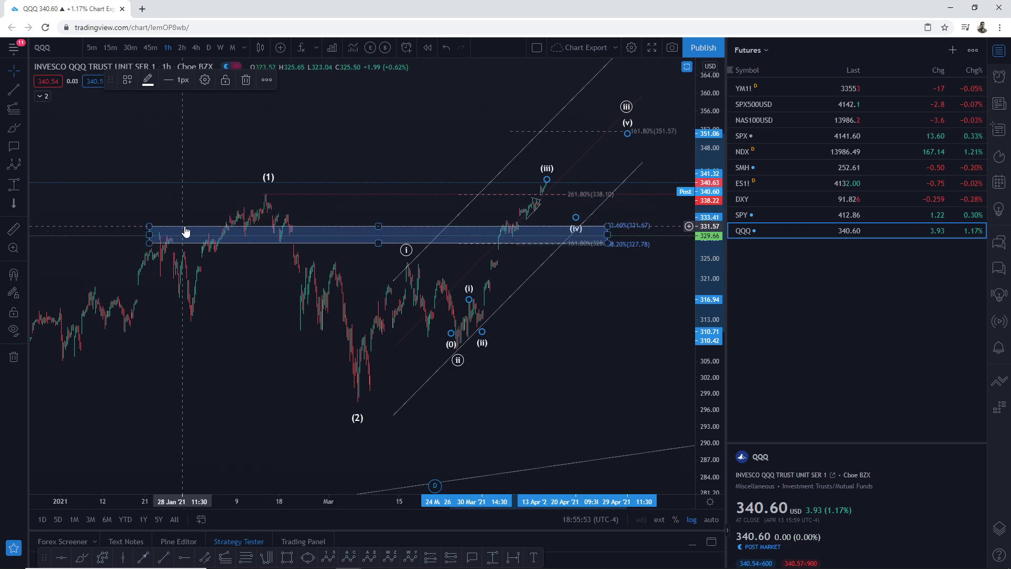
{"action": "left_click_drag", "start_coordinate": [601, 339], "coordinate": [566, 337]}
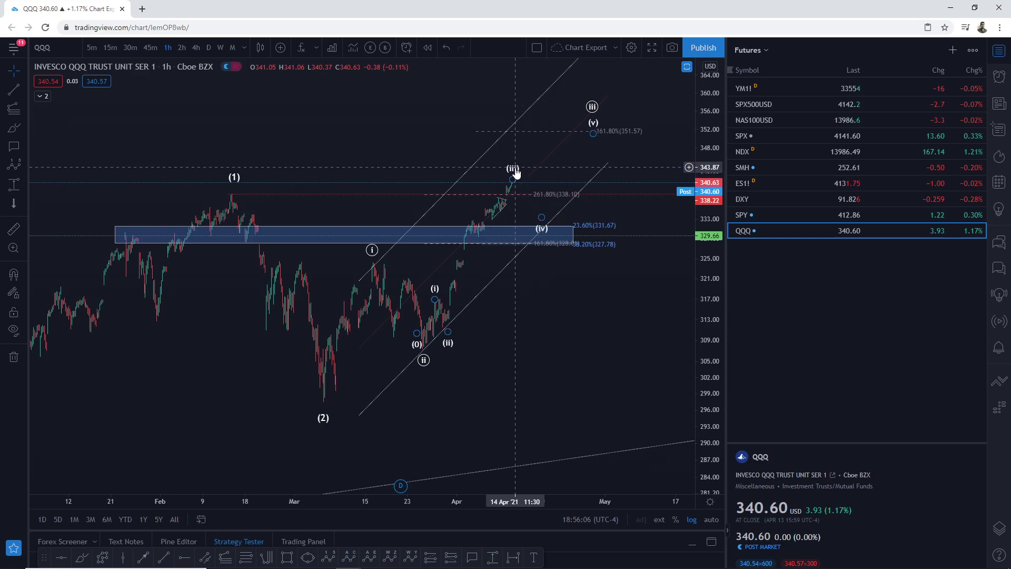
Move wave (iii) to 5 April near 332.65, (iv) to 8 April near 331.03, (v) to 13 April near 341.09, and circled iii above (v).
{"action": "left_click_drag", "start_coordinate": [515, 173], "coordinate": [473, 214]}
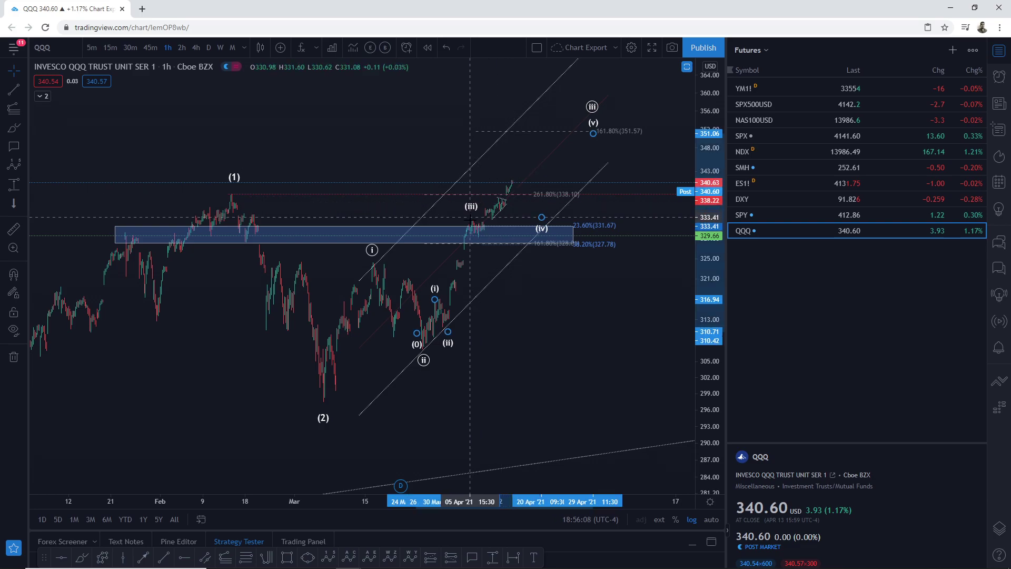
{"action": "left_click_drag", "start_coordinate": [542, 226], "coordinate": [486, 228]}
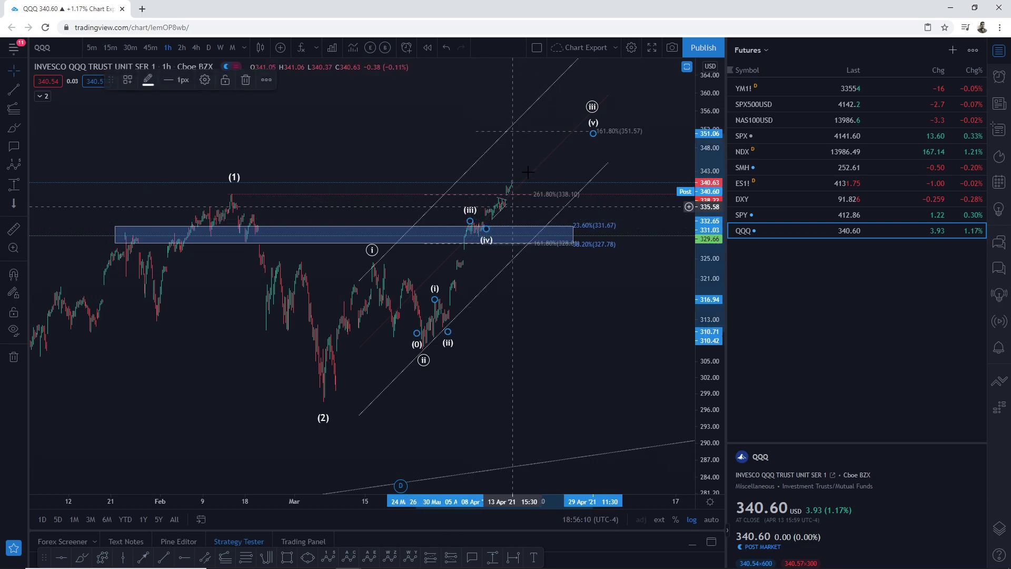
{"action": "left_click_drag", "start_coordinate": [593, 133], "coordinate": [508, 173]}
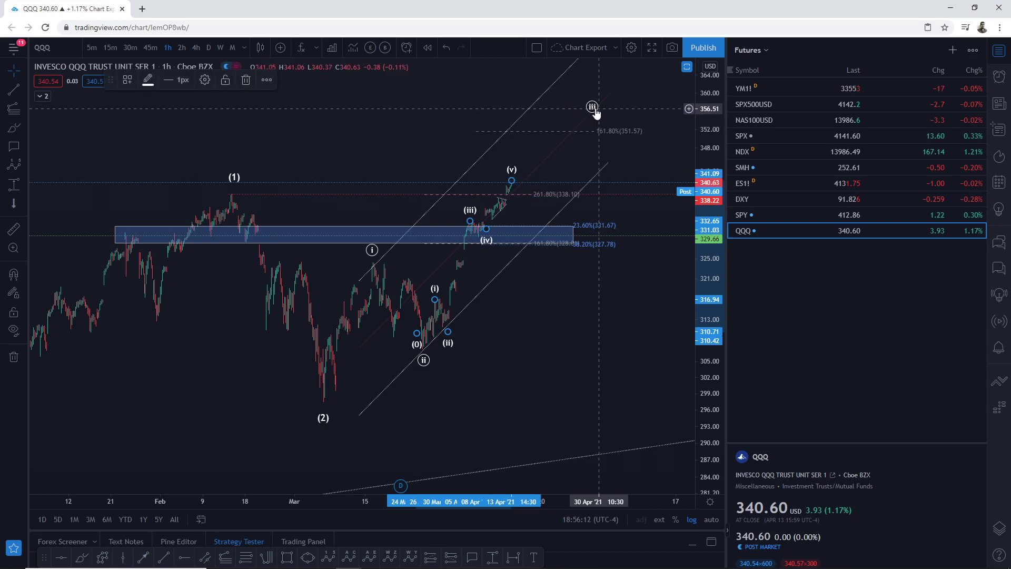
{"action": "left_click_drag", "start_coordinate": [590, 119], "coordinate": [512, 157]}
{"action": "left_click", "coordinate": [511, 166]}
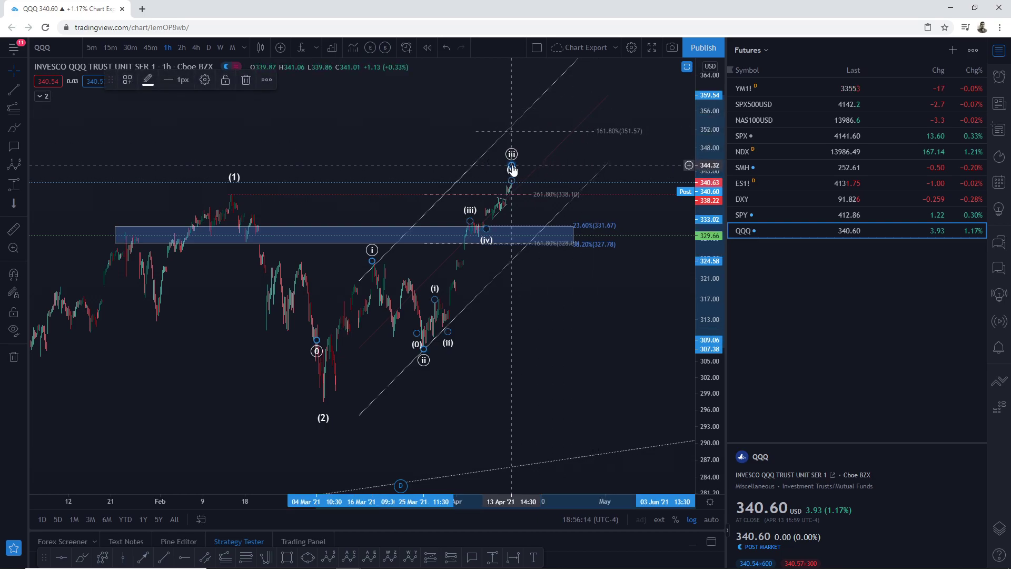
Delete the 23.6%/38.2% Fibonacci retracement, the blue target rectangle and the 161.8%/261.8% extension levels near 328.01 and 338.10.
{"action": "left_click", "coordinate": [587, 226]}
{"action": "key", "text": "Delete"}
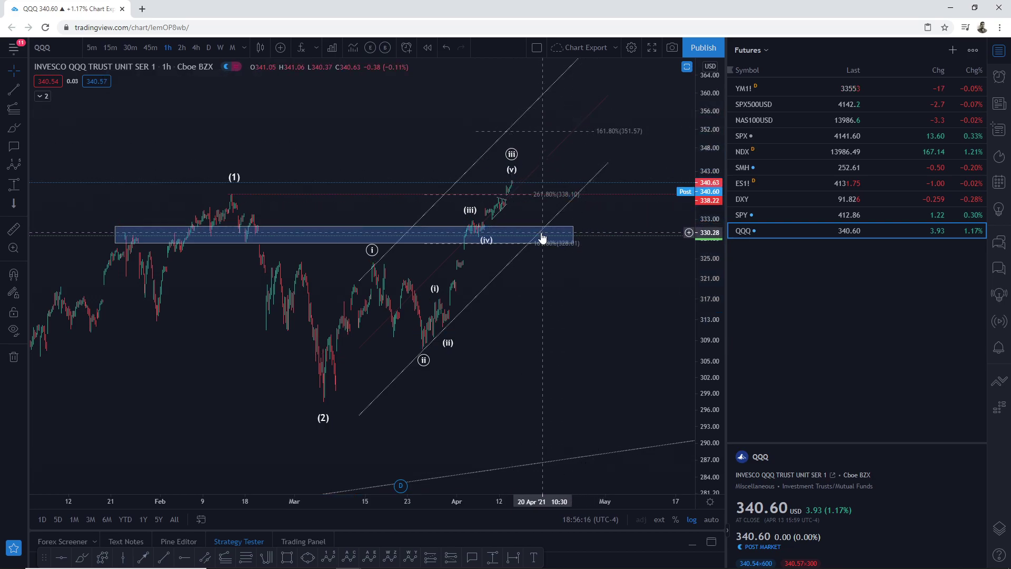
{"action": "left_click", "coordinate": [571, 231]}
{"action": "key", "text": "Delete"}
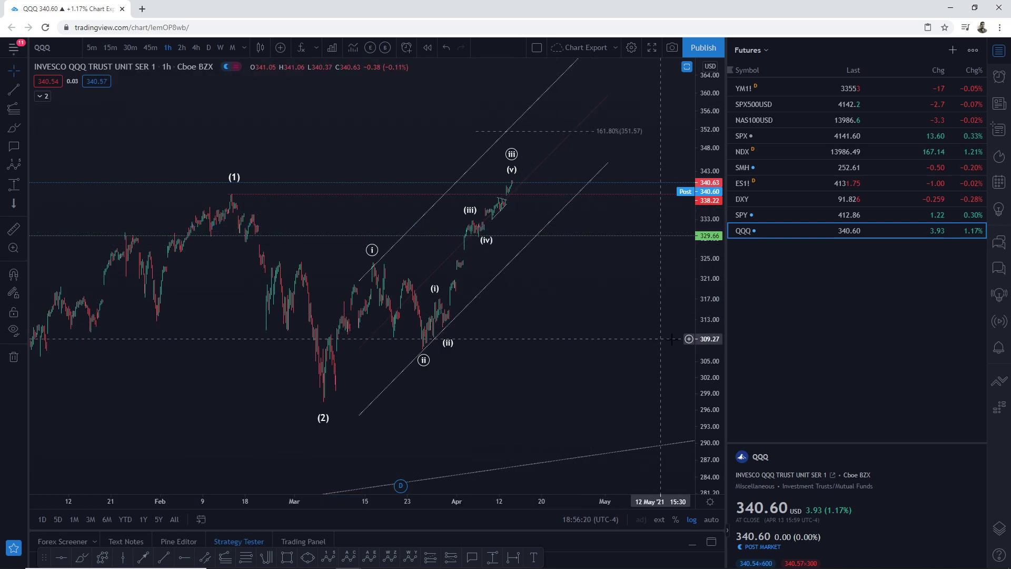
Draw a trend-based Fib extension from about 307.49 at circled ii to 317.05 at wave (i), projected from about 311.73 near 12 April.
{"action": "scroll", "coordinate": [438, 215], "scroll_direction": "up", "scroll_amount": 5}
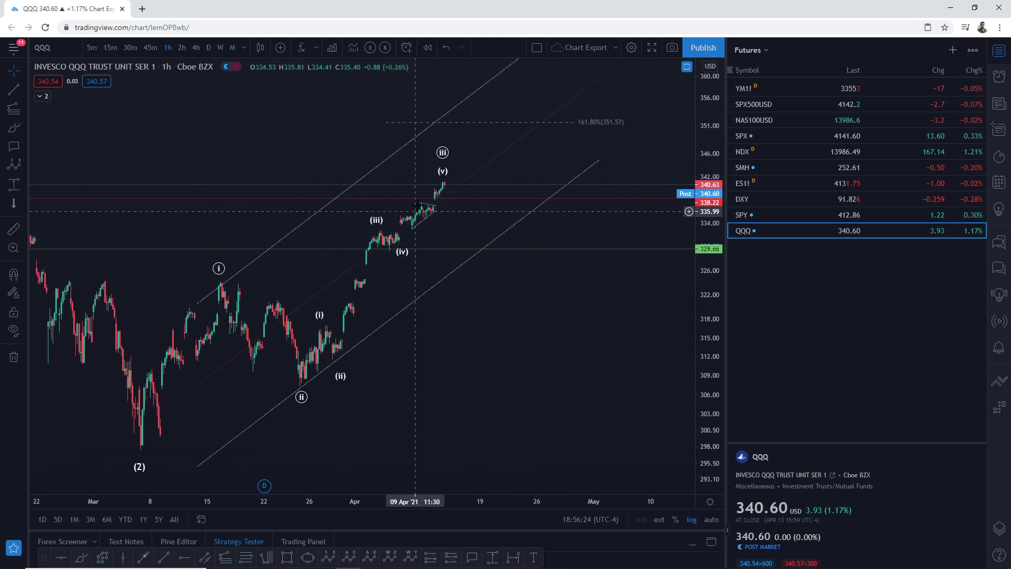
{"action": "left_click_drag", "start_coordinate": [500, 315], "coordinate": [559, 315]}
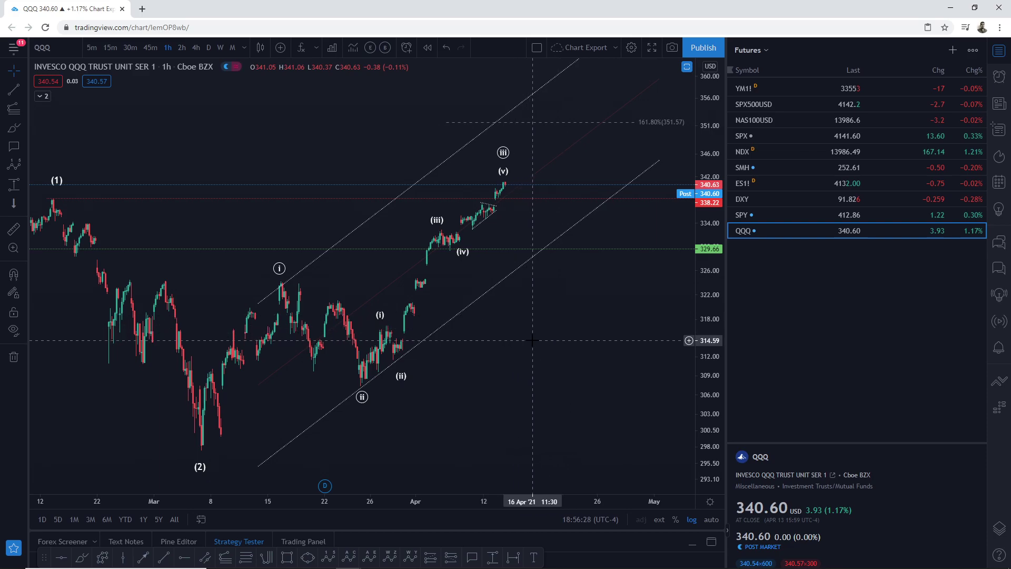
{"action": "left_click_drag", "start_coordinate": [532, 346], "coordinate": [519, 345]}
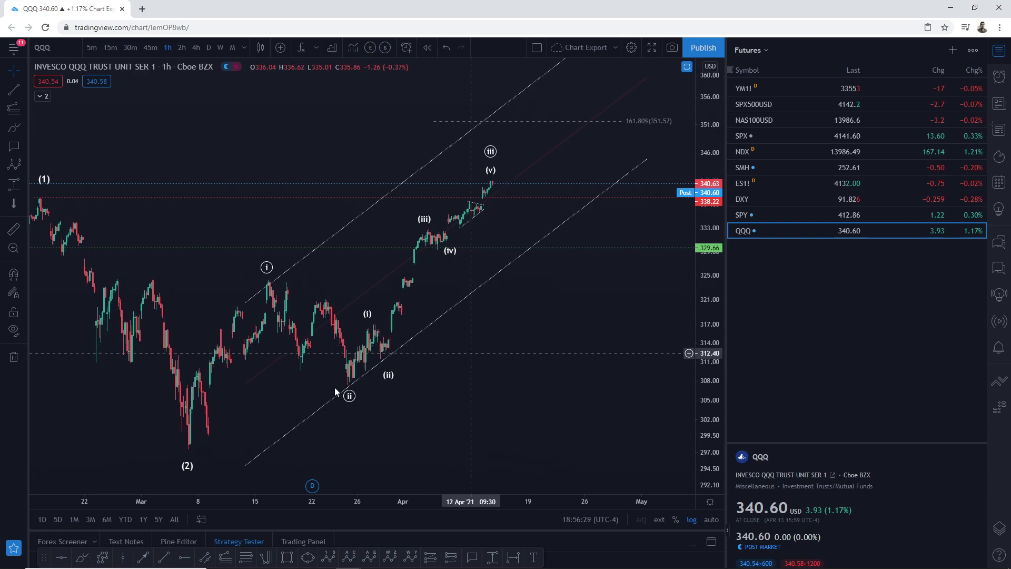
{"action": "left_click", "coordinate": [227, 559]}
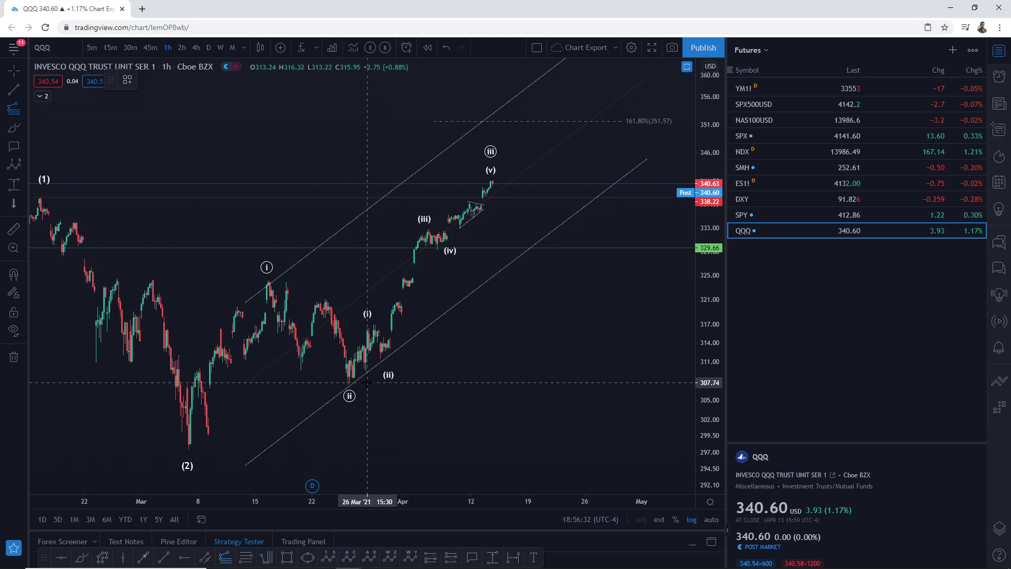
{"action": "left_click", "coordinate": [336, 384]}
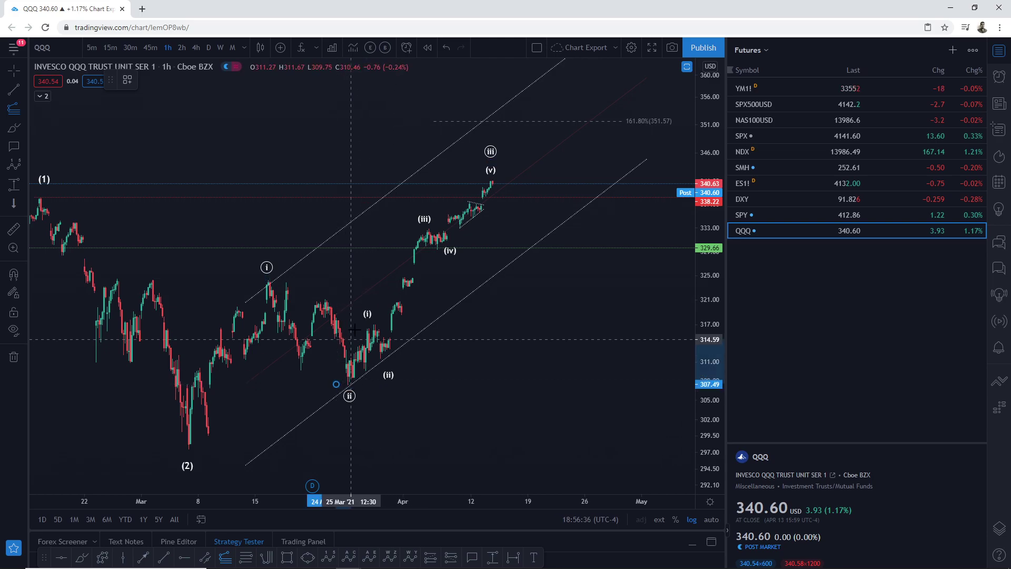
{"action": "left_click", "coordinate": [359, 324]}
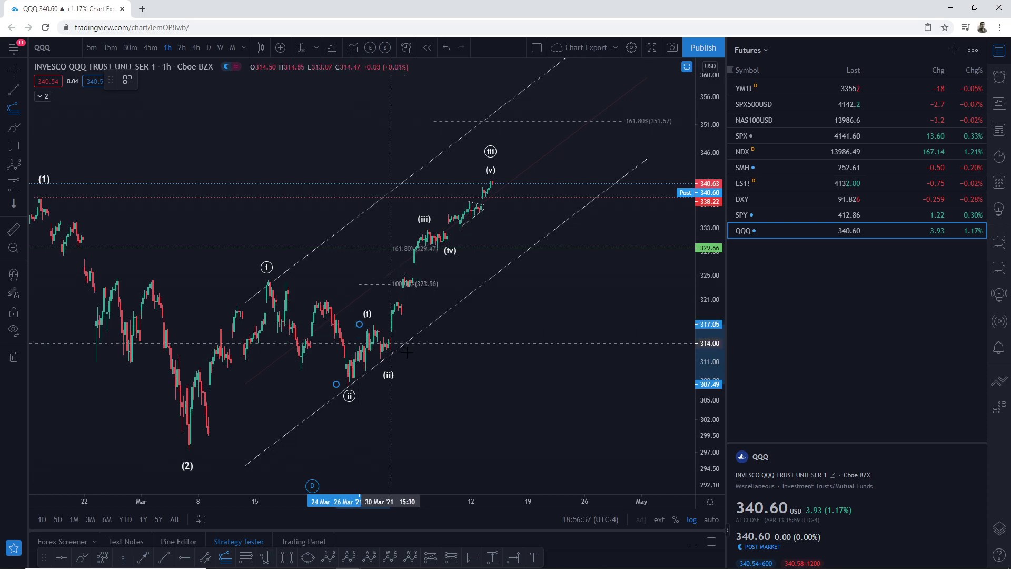
{"action": "left_click", "coordinate": [478, 357]}
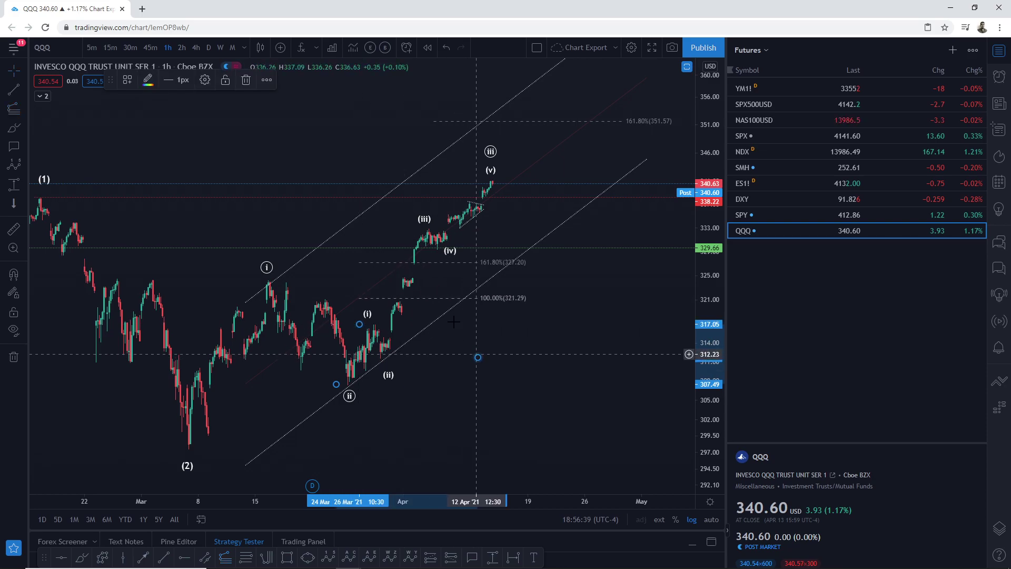
Add the 2 level to the new Fib extension alongside 1 and 1.618, leaving 2.618 disabled.
{"action": "double_click", "coordinate": [430, 265]}
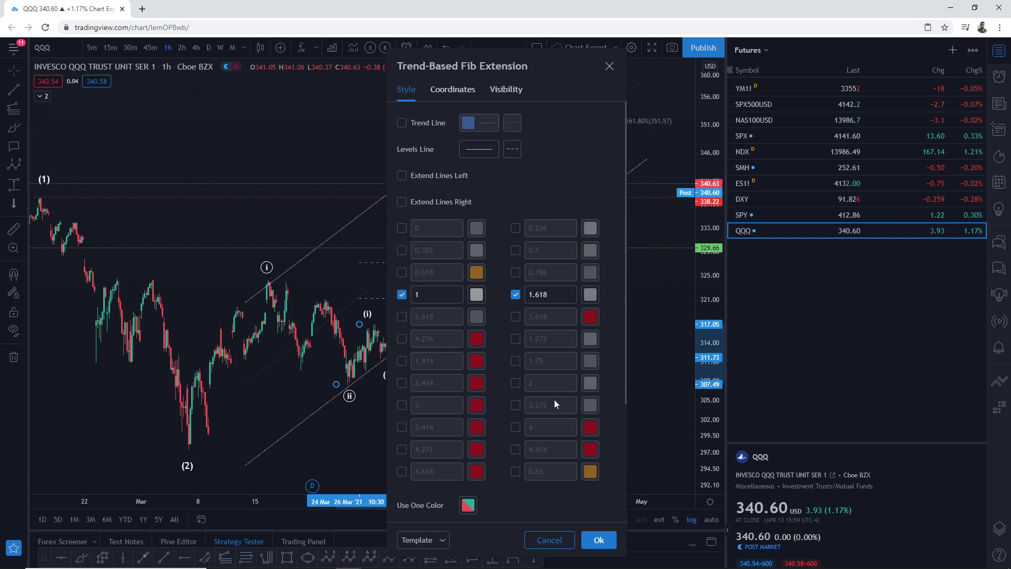
{"action": "left_click", "coordinate": [515, 383]}
{"action": "left_click_drag", "start_coordinate": [465, 69], "coordinate": [150, 79]}
{"action": "left_click", "coordinate": [86, 321]}
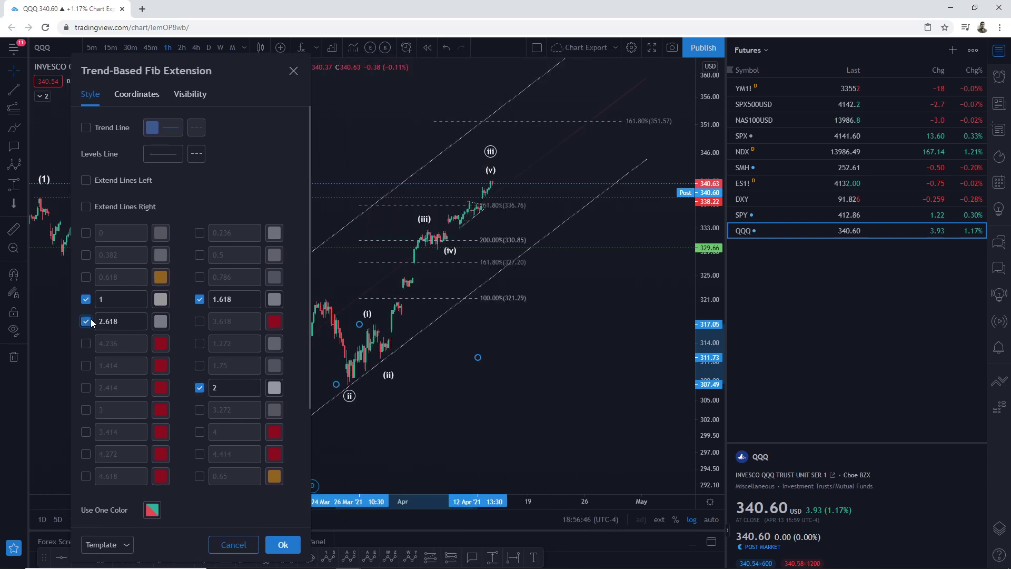
{"action": "left_click", "coordinate": [86, 321]}
{"action": "left_click", "coordinate": [283, 544]}
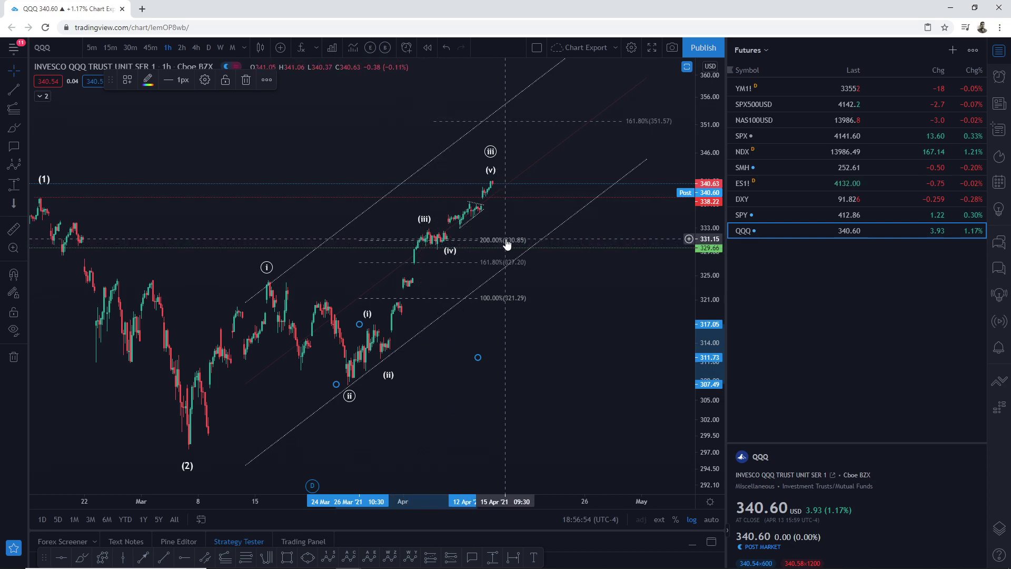
Delete the new Fib extension and reposition the wave (iii) label at about 333.83 and wave (iv) at about 330.35.
{"action": "key", "text": "Delete"}
{"action": "left_click_drag", "start_coordinate": [425, 219], "coordinate": [454, 243]}
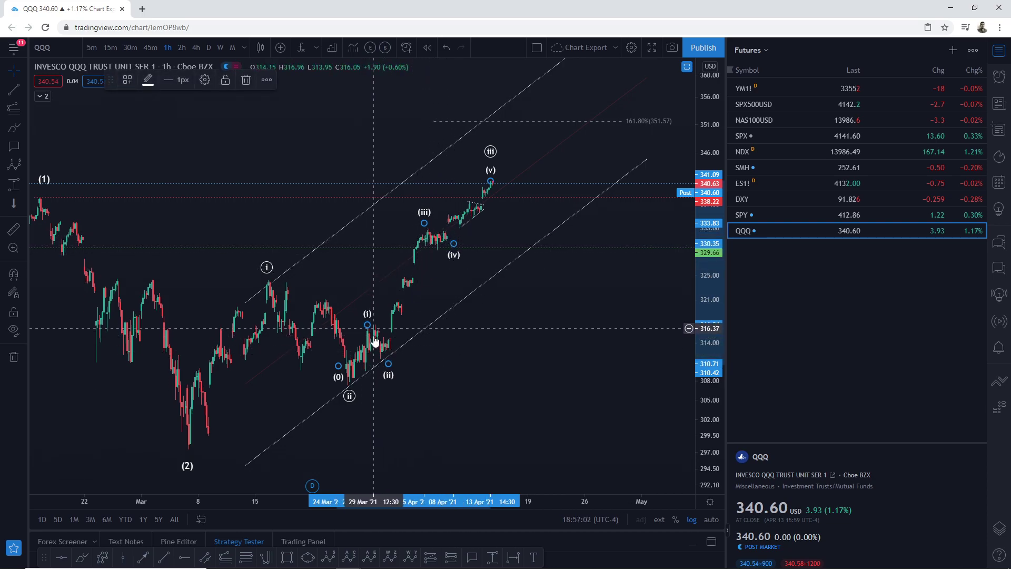
{"action": "left_click", "coordinate": [390, 355]}
{"action": "left_click", "coordinate": [234, 461]}
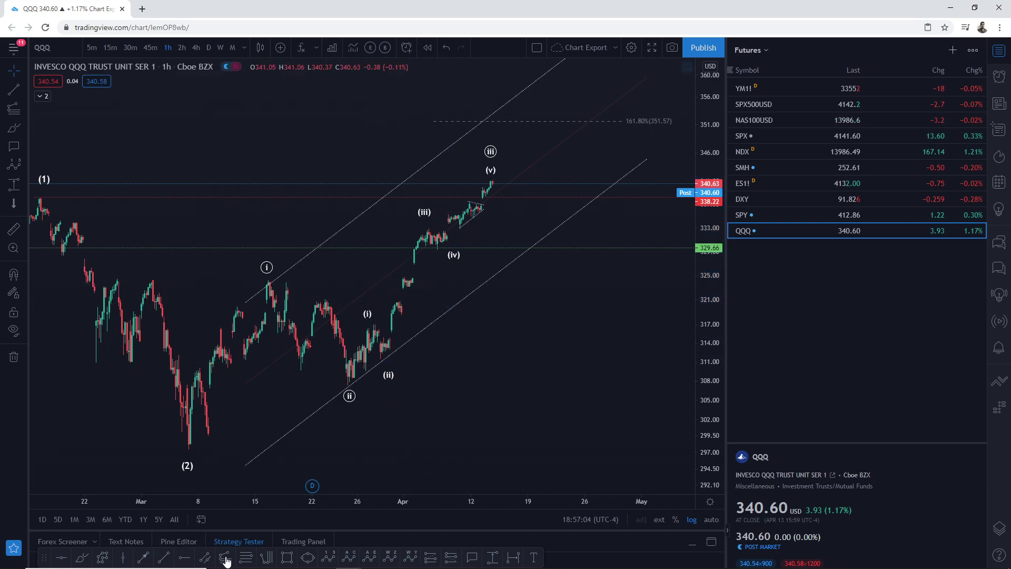
Draw a Fib retracement from about 311.40 at the wave (ii) low on 31 March up to about 332.94.
{"action": "left_click", "coordinate": [243, 559]}
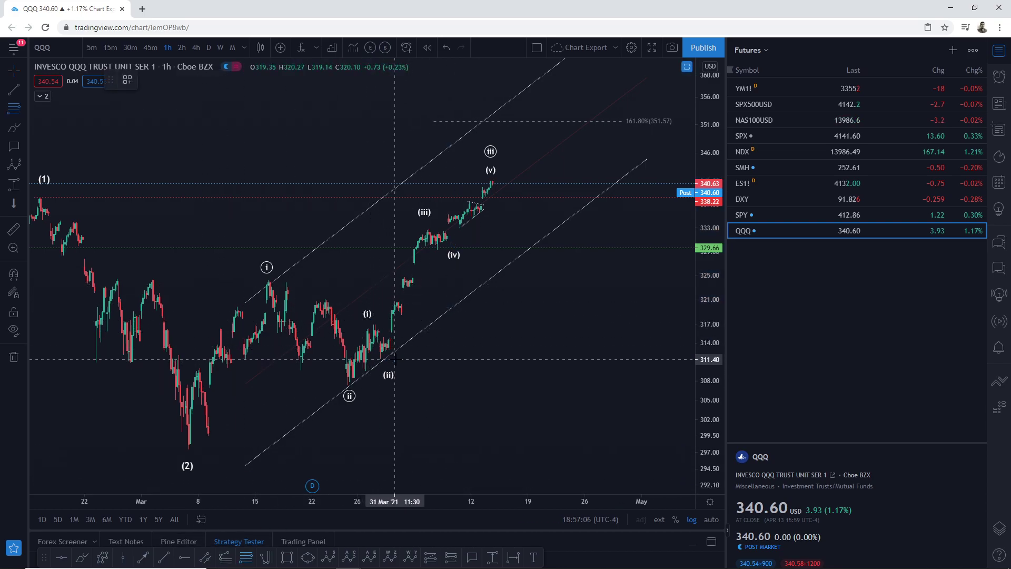
{"action": "left_click", "coordinate": [394, 359]}
{"action": "left_click", "coordinate": [481, 228]}
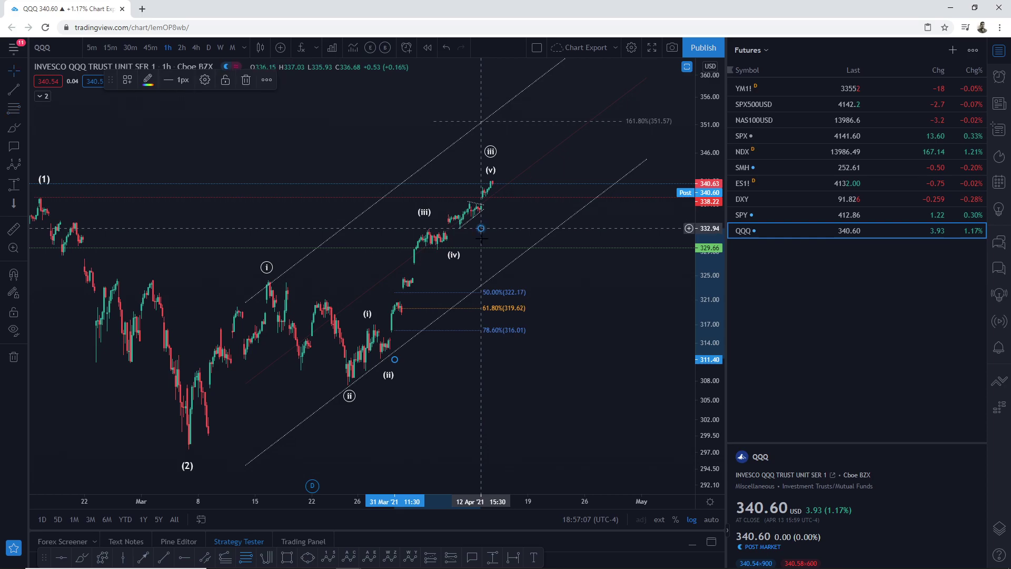
Show only the 0.236 and 0.382 levels on the new retracement and shift its upper anchor slightly later in time.
{"action": "double_click", "coordinate": [452, 298]}
{"action": "left_click", "coordinate": [402, 251]}
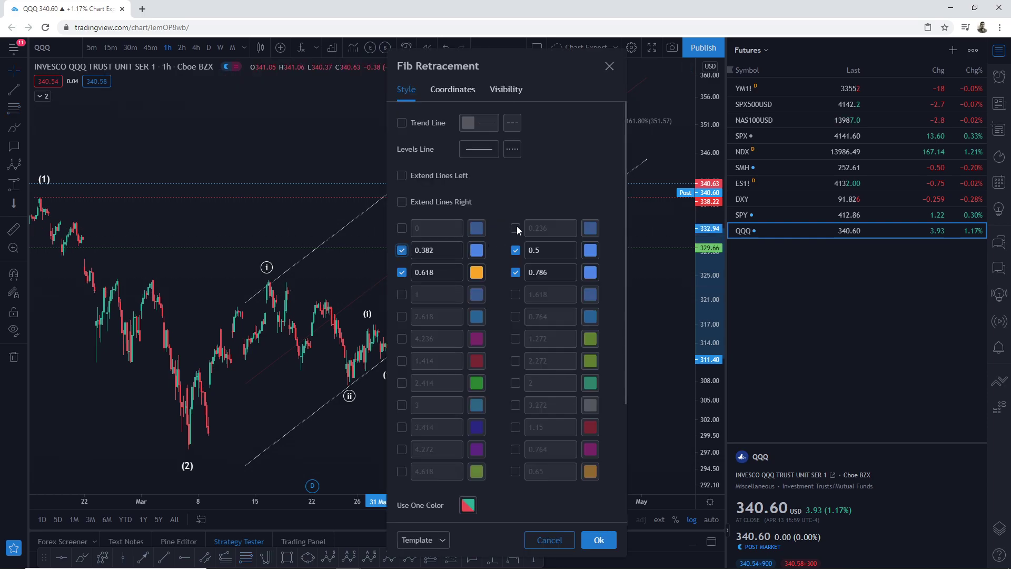
{"action": "left_click", "coordinate": [516, 228]}
{"action": "left_click", "coordinate": [516, 251]}
{"action": "left_click", "coordinate": [516, 273]}
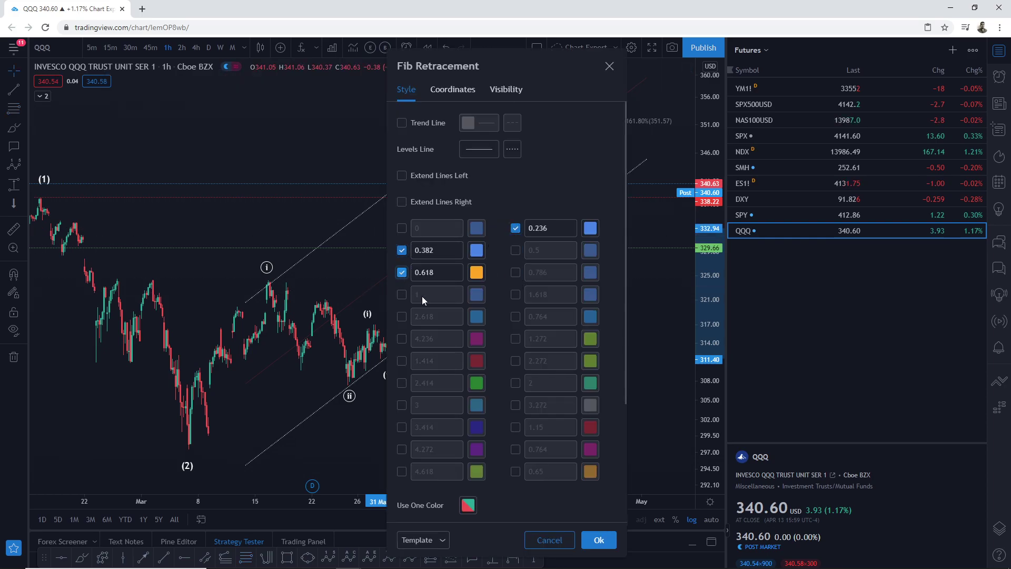
{"action": "left_click", "coordinate": [606, 538]}
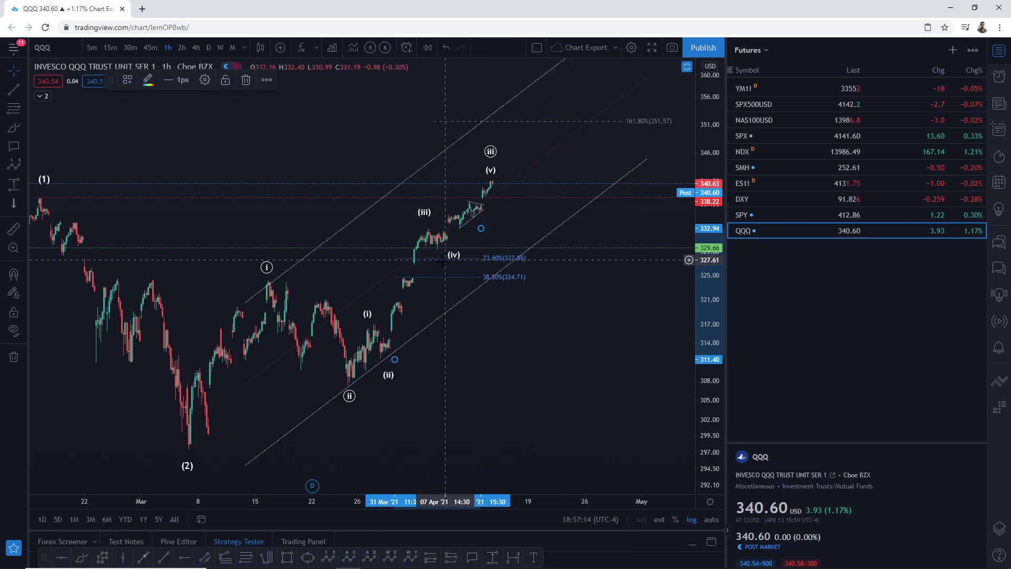
{"action": "left_click_drag", "start_coordinate": [483, 231], "coordinate": [485, 227]}
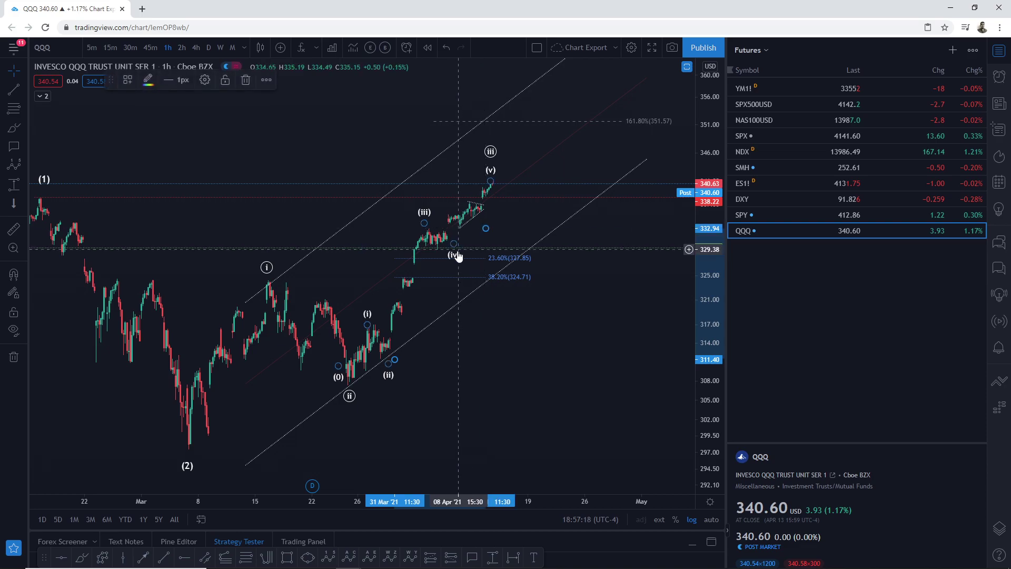
Move the wave (iv) label to the 7 April low at about 329.82.
{"action": "left_click_drag", "start_coordinate": [453, 252], "coordinate": [439, 247]}
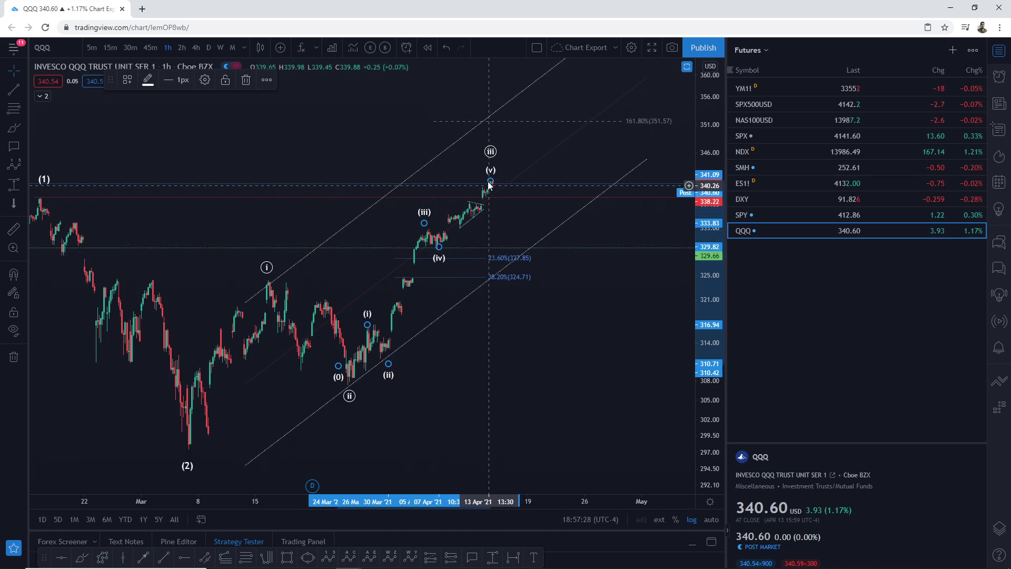
{"action": "left_click", "coordinate": [516, 258]}
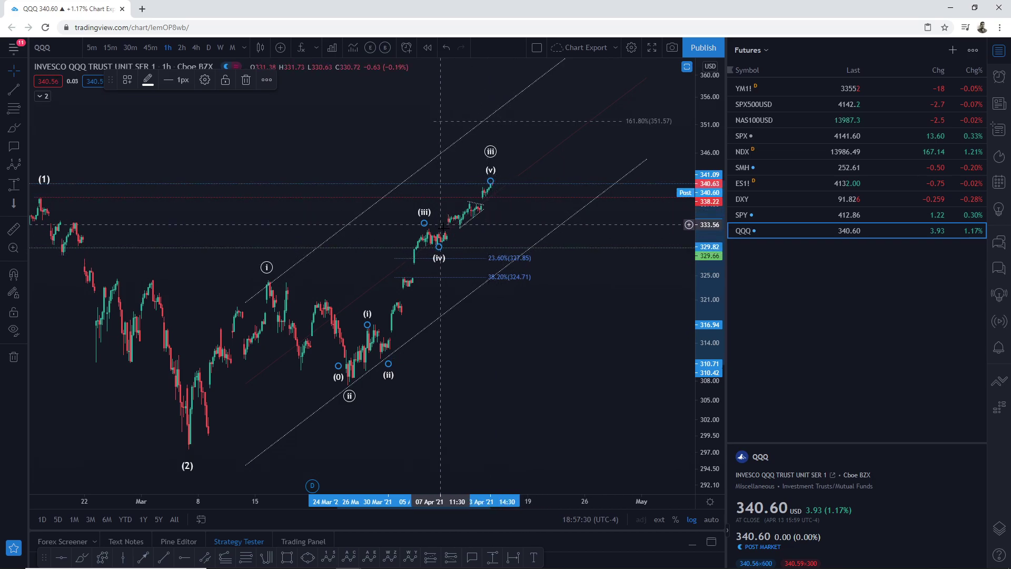
{"action": "left_click", "coordinate": [554, 349]}
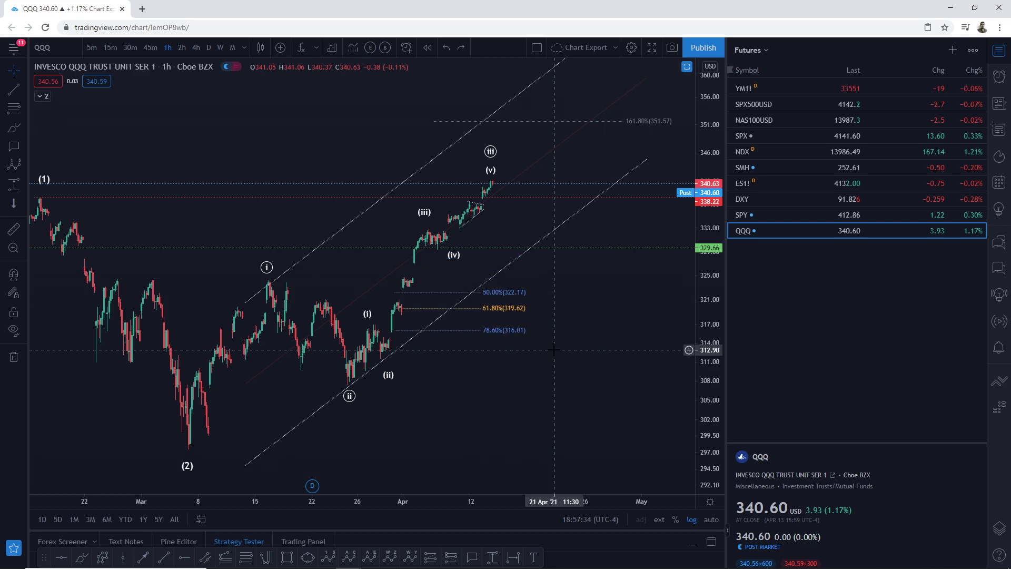
Undo the alternate count's drawings, deletions and label moves back to the projected waves (iii), (iv), (v) and the blue target rectangle.
{"action": "key", "text": "ctrl+z"}
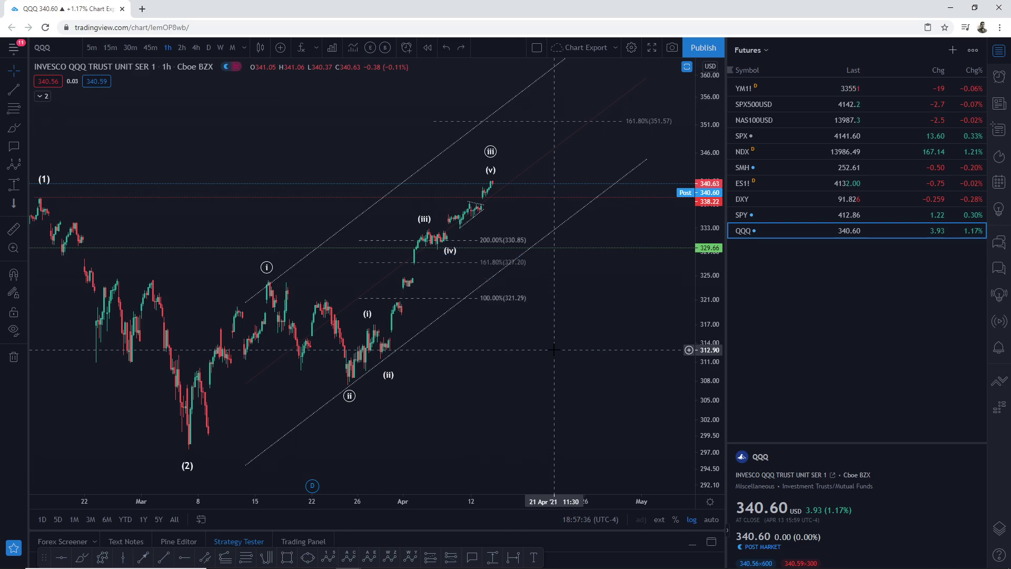
{"action": "scroll", "coordinate": [554, 349], "scroll_direction": "right", "scroll_amount": 5}
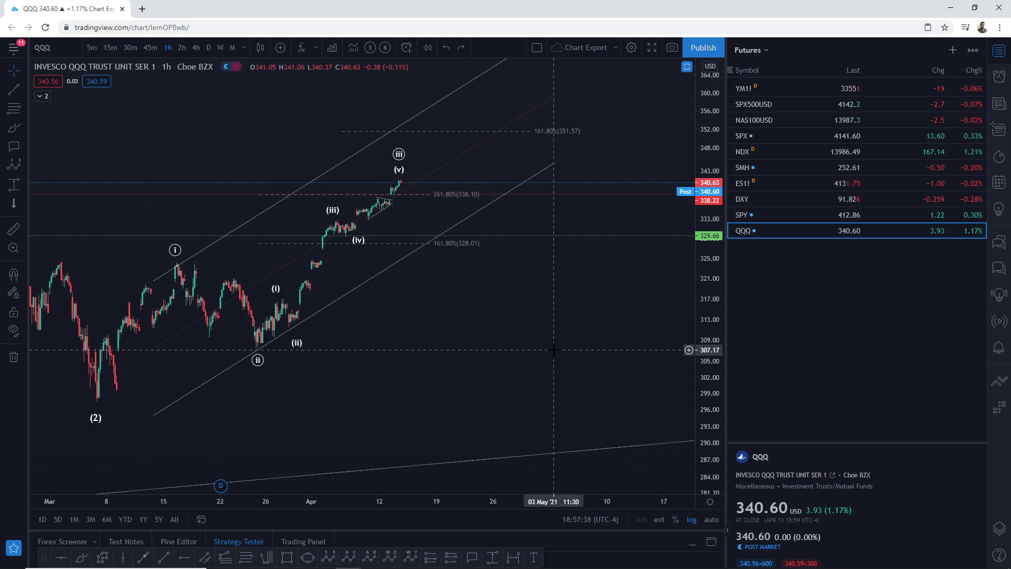
{"action": "key", "text": "ctrl+z"}
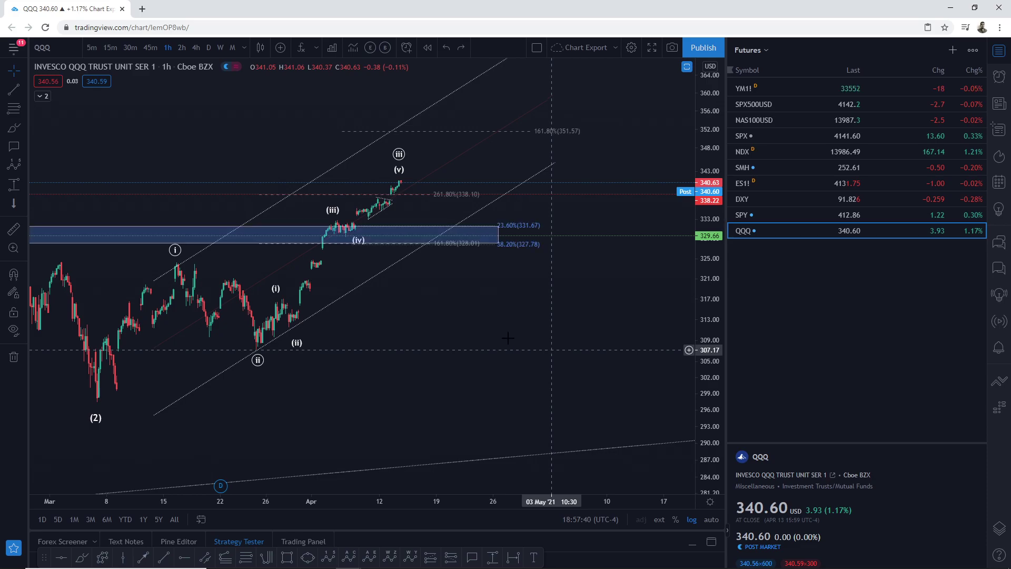
{"action": "scroll", "coordinate": [507, 337], "scroll_direction": "left", "scroll_amount": 4}
{"action": "scroll", "coordinate": [516, 261], "scroll_direction": "right", "scroll_amount": 4}
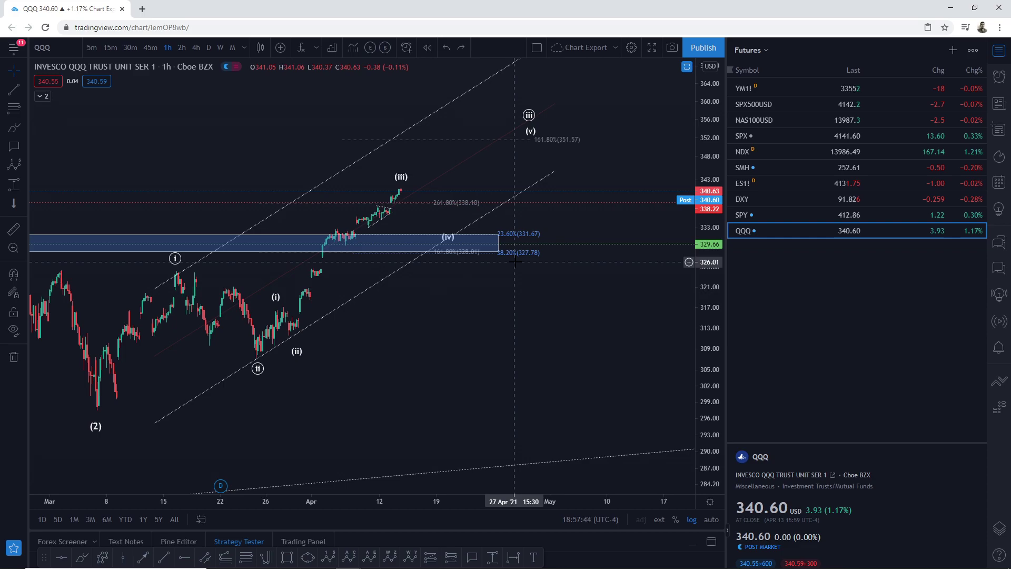
{"action": "scroll", "coordinate": [463, 274], "scroll_direction": "left", "scroll_amount": 3}
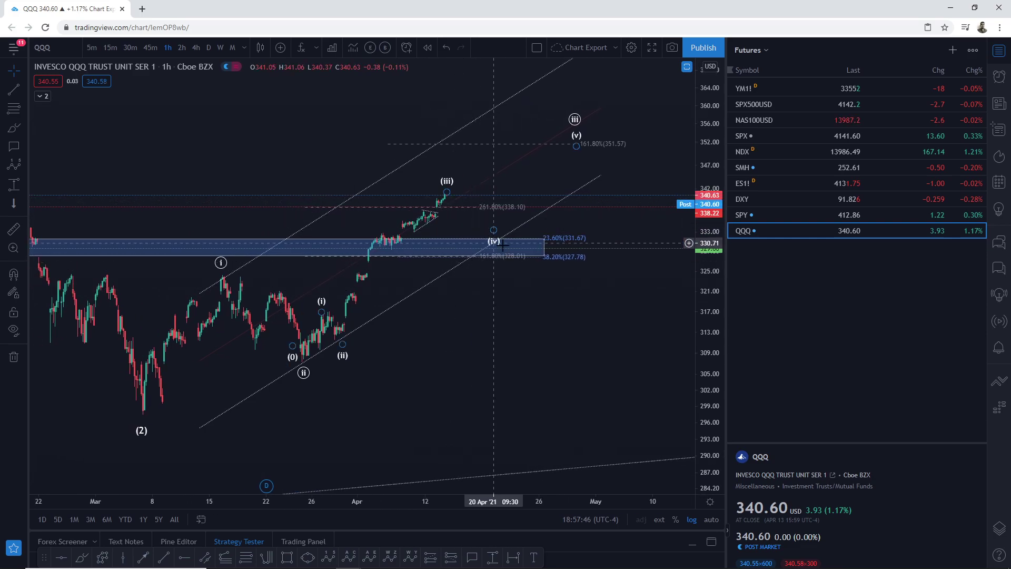
Move the wave (ii) label slightly earlier and higher, closer to the pullback low after wave (i).
{"action": "left_click_drag", "start_coordinate": [485, 330], "coordinate": [489, 330]}
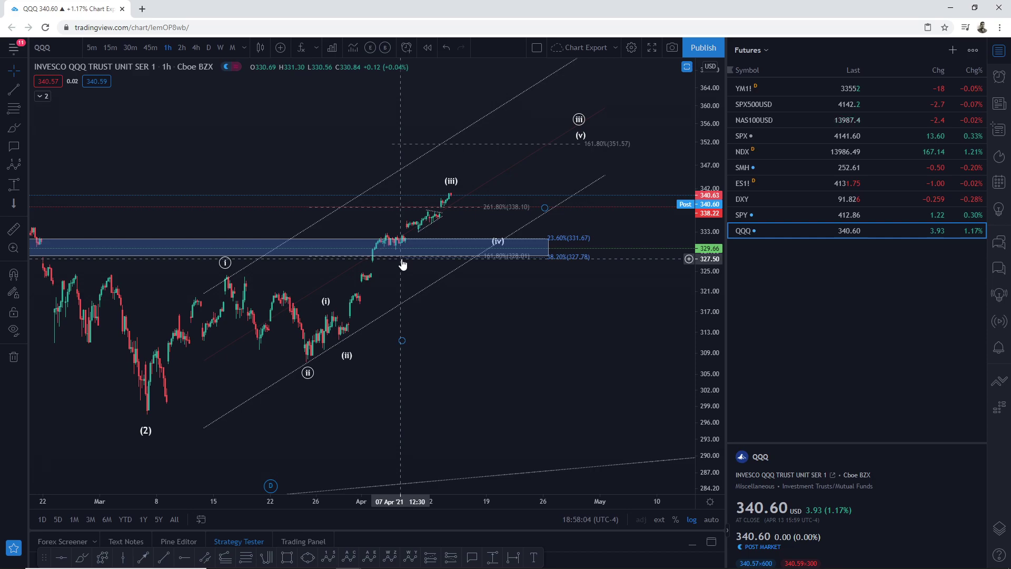
{"action": "left_click_drag", "start_coordinate": [346, 345], "coordinate": [337, 339]}
{"action": "left_click", "coordinate": [486, 331]}
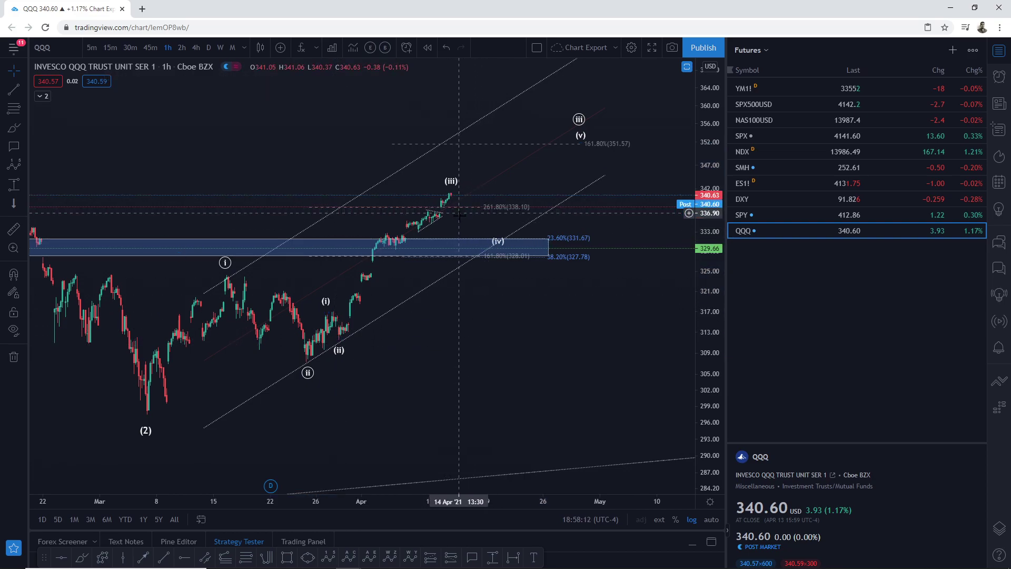
Brush yellow freehand strokes along the lower channel line, around the wave (iv) target zone and up to wave (v).
{"action": "left_click_drag", "start_coordinate": [468, 219], "coordinate": [472, 220]}
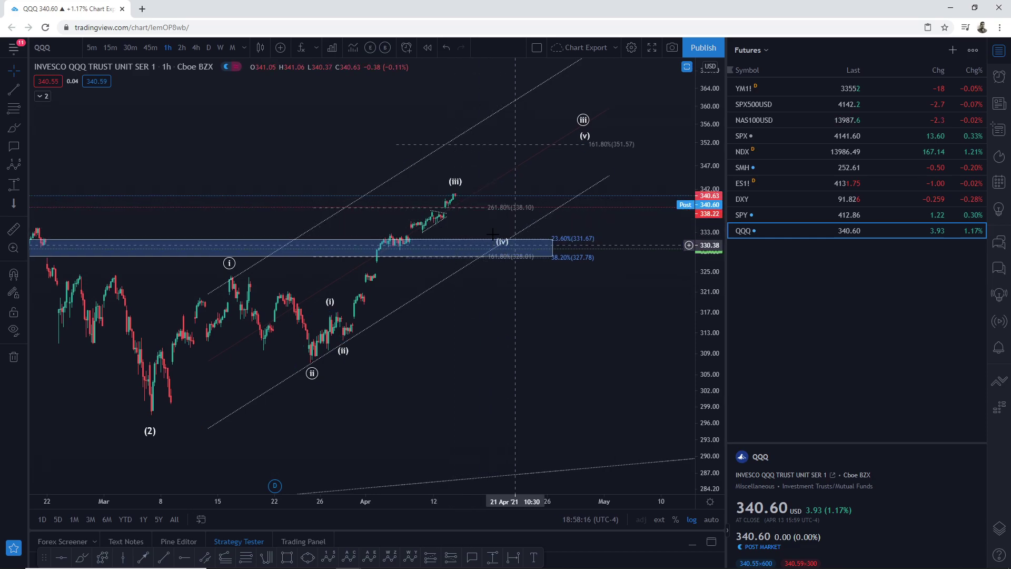
{"action": "left_click", "coordinate": [82, 557]}
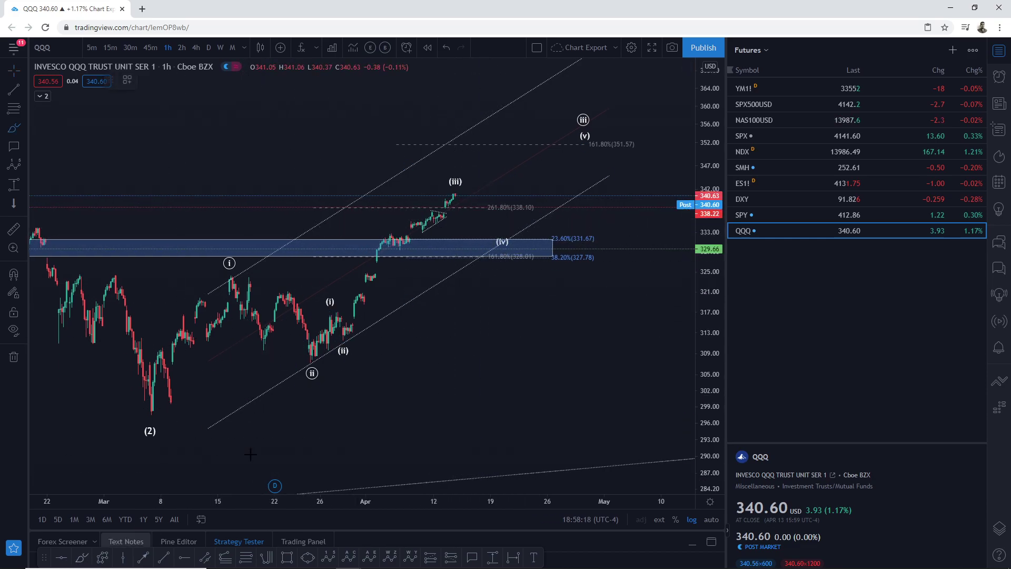
{"action": "mouse_move", "coordinate": [231, 415]}
{"action": "left_mouse_down"}
{"action": "mouse_move", "coordinate": [316, 342]}
{"action": "mouse_move", "coordinate": [530, 226]}
{"action": "mouse_move", "coordinate": [478, 259]}
{"action": "mouse_move", "coordinate": [520, 235]}
{"action": "mouse_move", "coordinate": [583, 129]}
{"action": "left_mouse_up"}
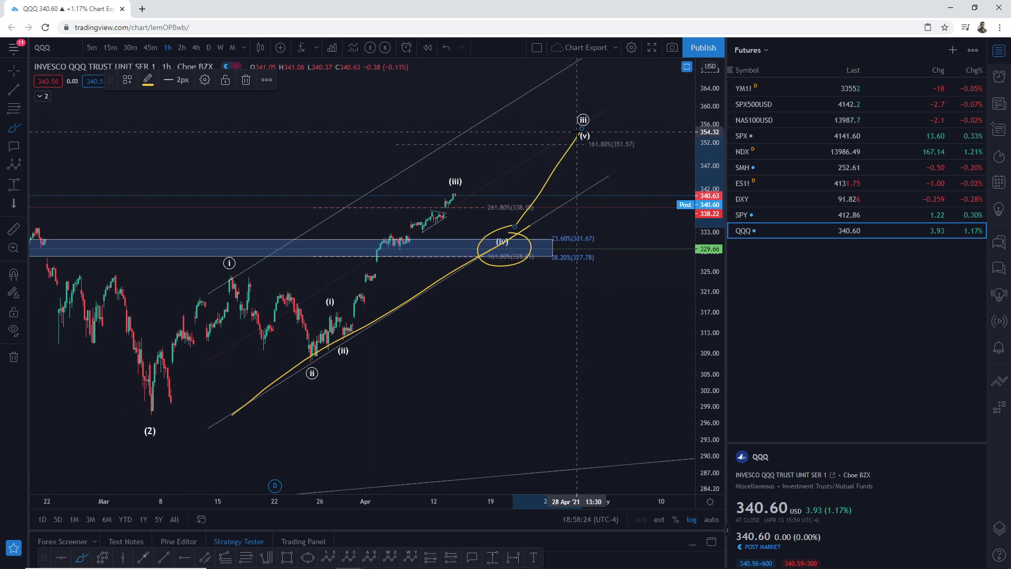
{"action": "key", "text": "Escape"}
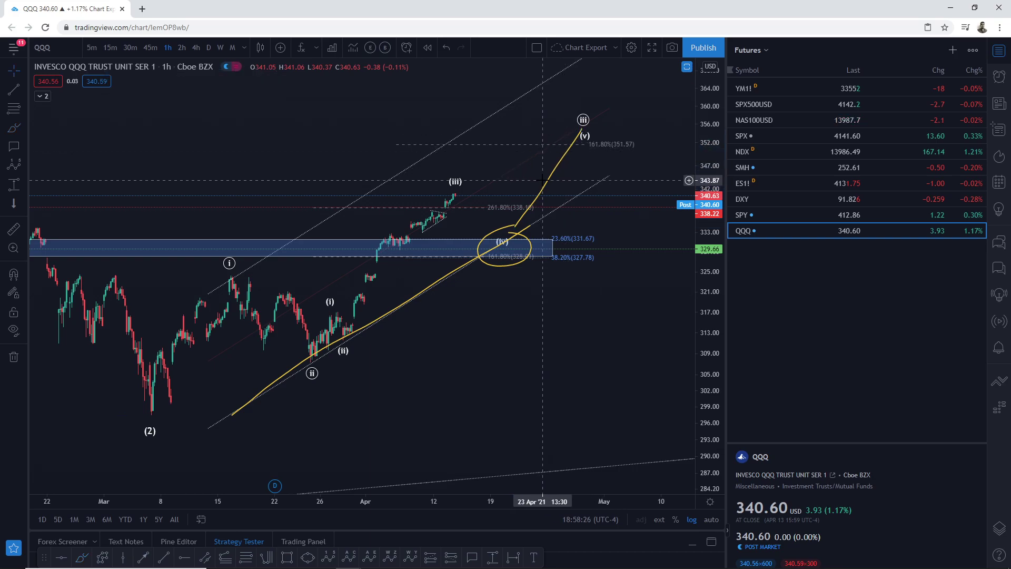
Undo the brush stroke rising to wave (v) and the circle around wave (iv).
{"action": "key", "text": "ctrl+z"}
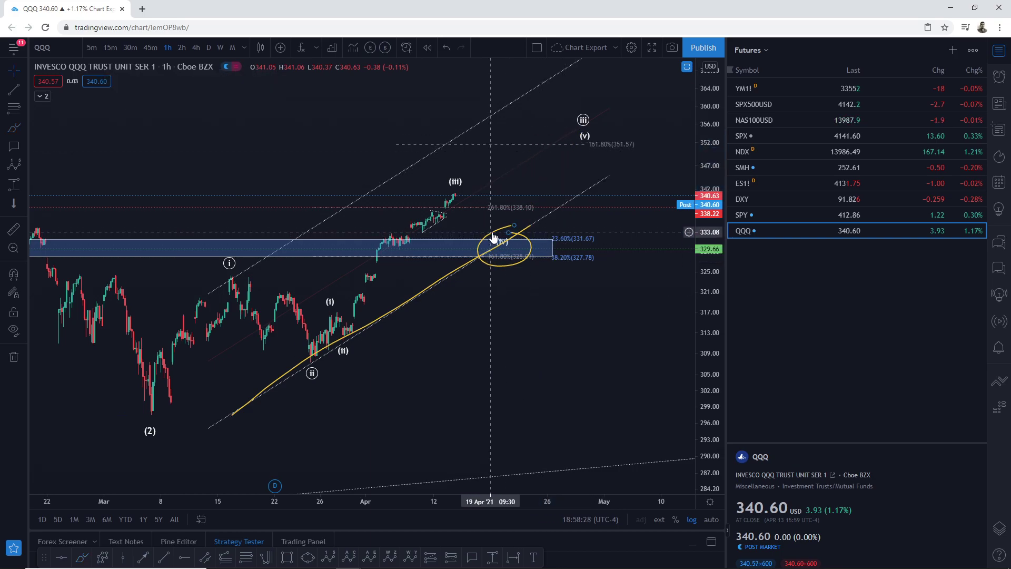
{"action": "key", "text": "ctrl+z"}
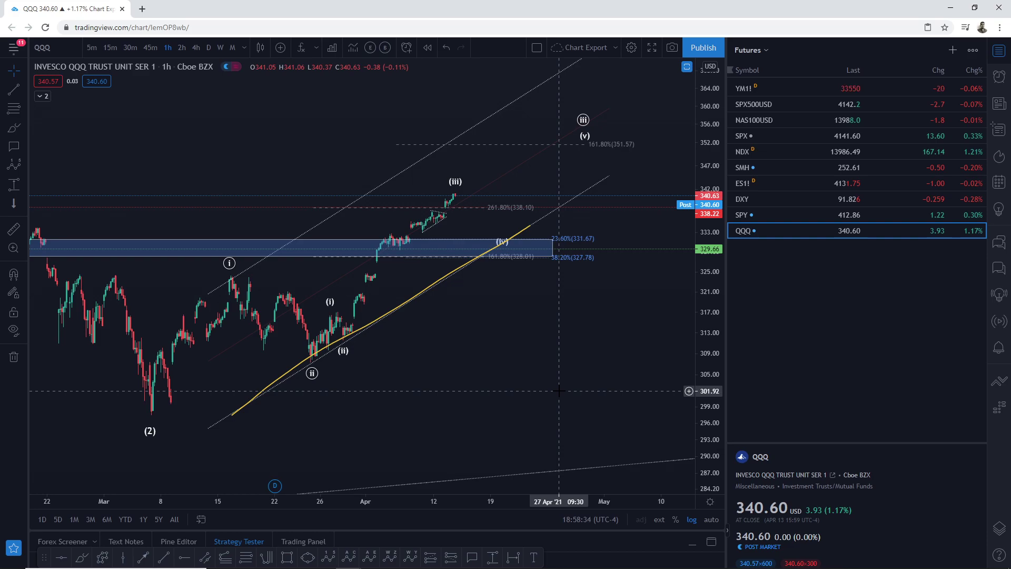
Open the UBER chart and move the wave 1 label slightly lower, closer to the wave v high.
{"action": "type", "text": "UBER"}
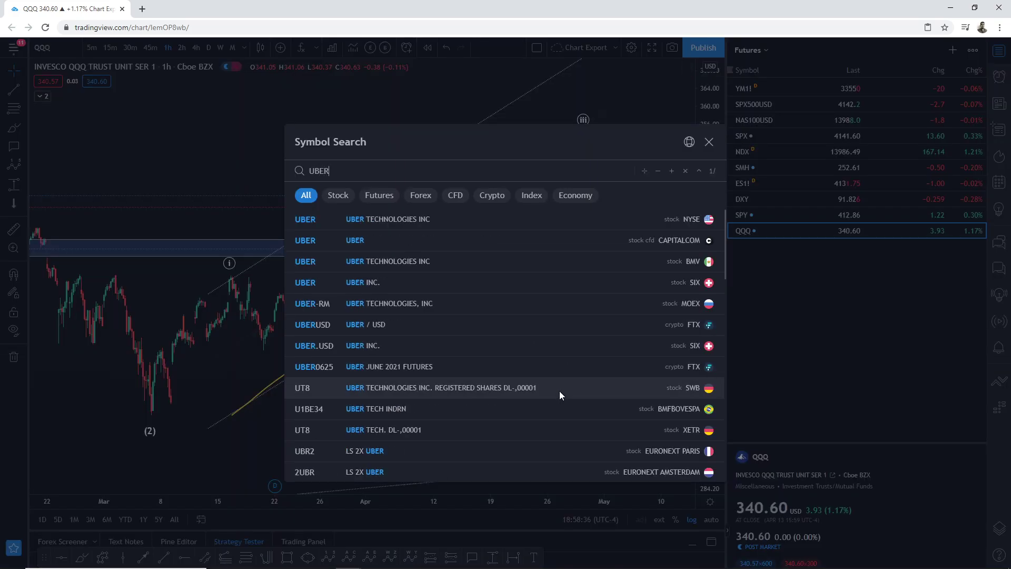
{"action": "key", "text": "Return"}
{"action": "left_click_drag", "start_coordinate": [704, 197], "coordinate": [684, 351]}
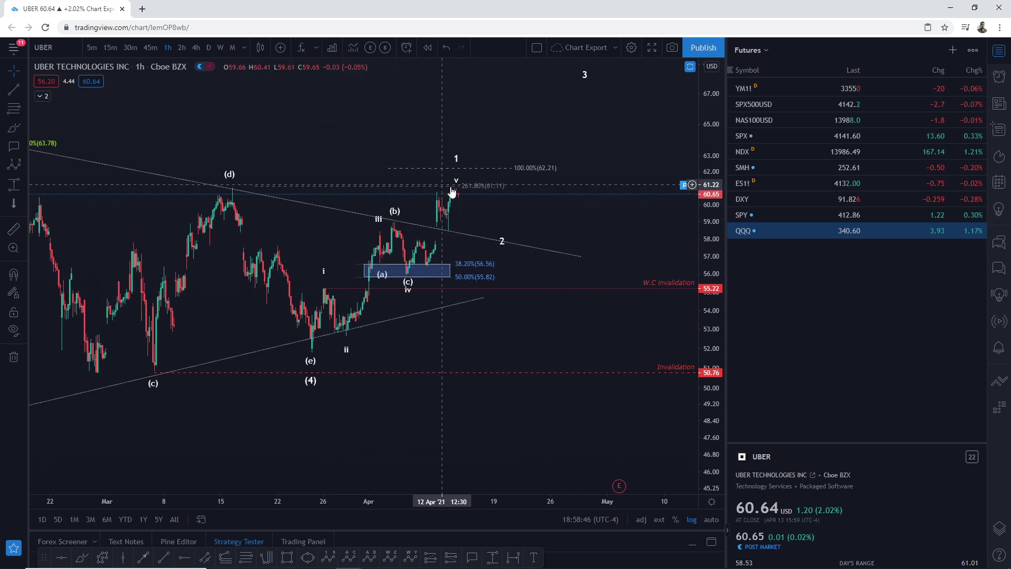
{"action": "left_click_drag", "start_coordinate": [456, 168], "coordinate": [453, 171]}
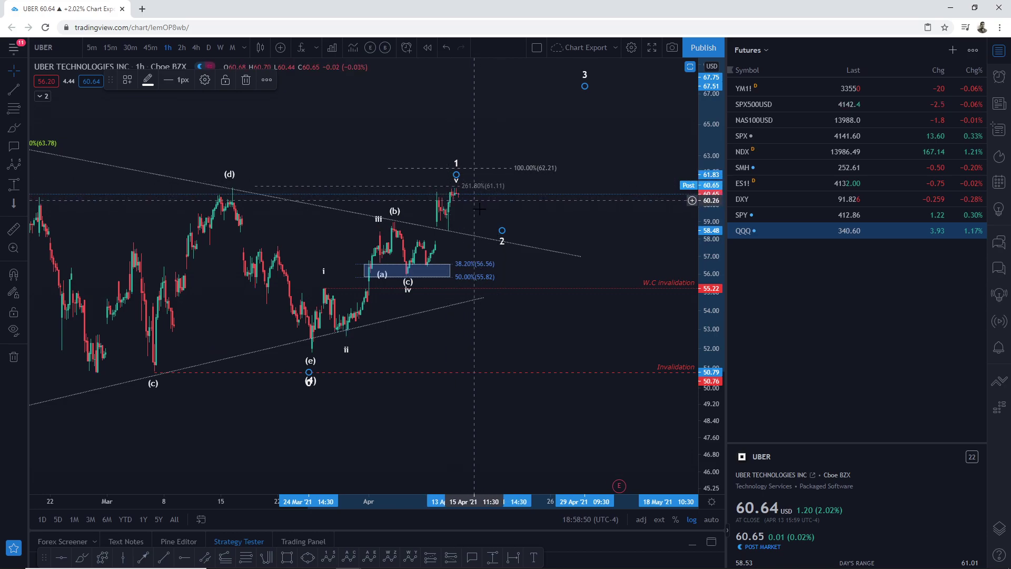
Brush a yellow freehand stroke along the triangle's upper trendline, from before wave (d) to past wave 2.
{"action": "left_click", "coordinate": [84, 562]}
{"action": "left_click_drag", "start_coordinate": [116, 167], "coordinate": [474, 240]}
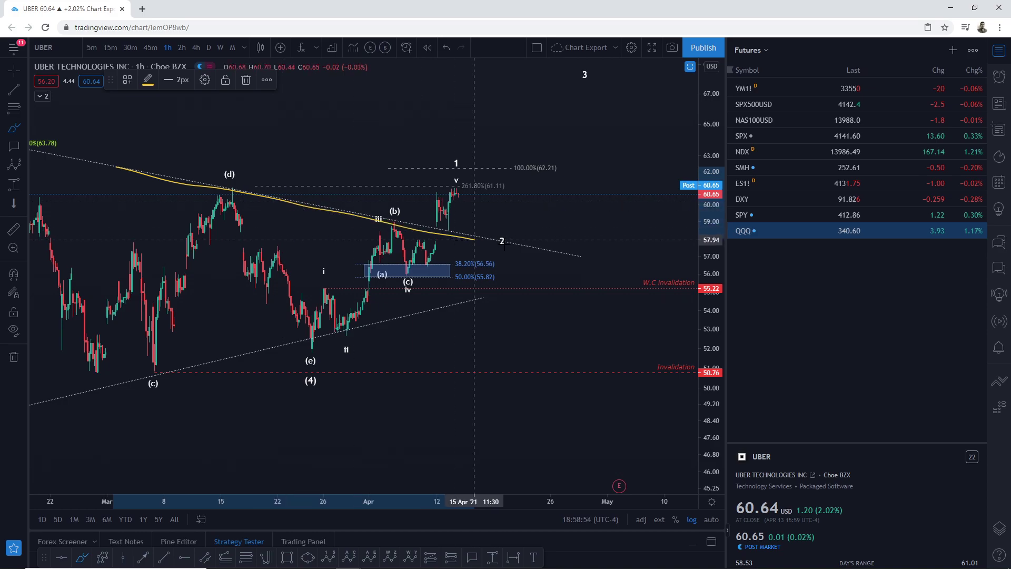
{"action": "scroll", "coordinate": [521, 240], "scroll_direction": "down", "scroll_amount": 3}
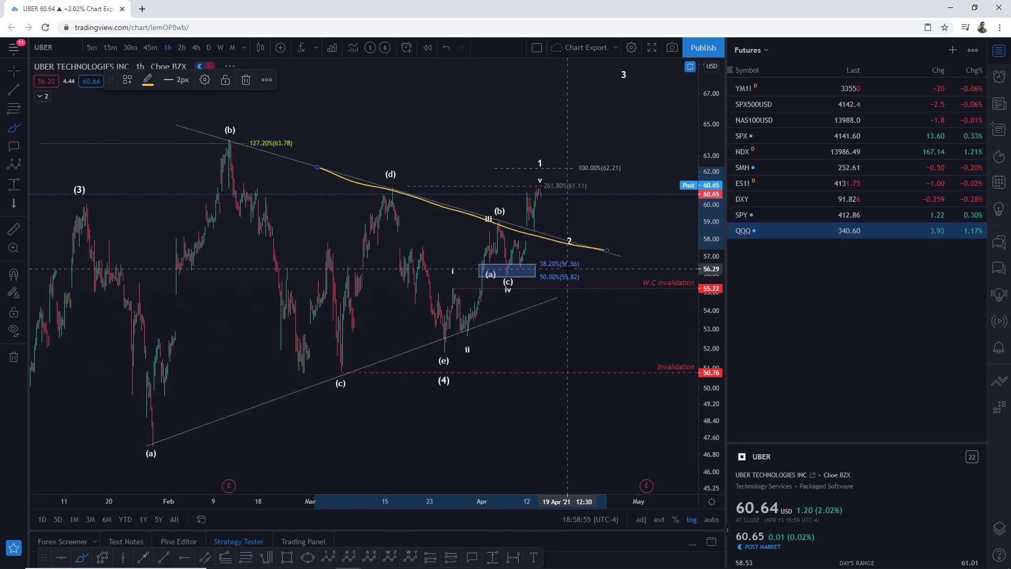
{"action": "left_click", "coordinate": [202, 134]}
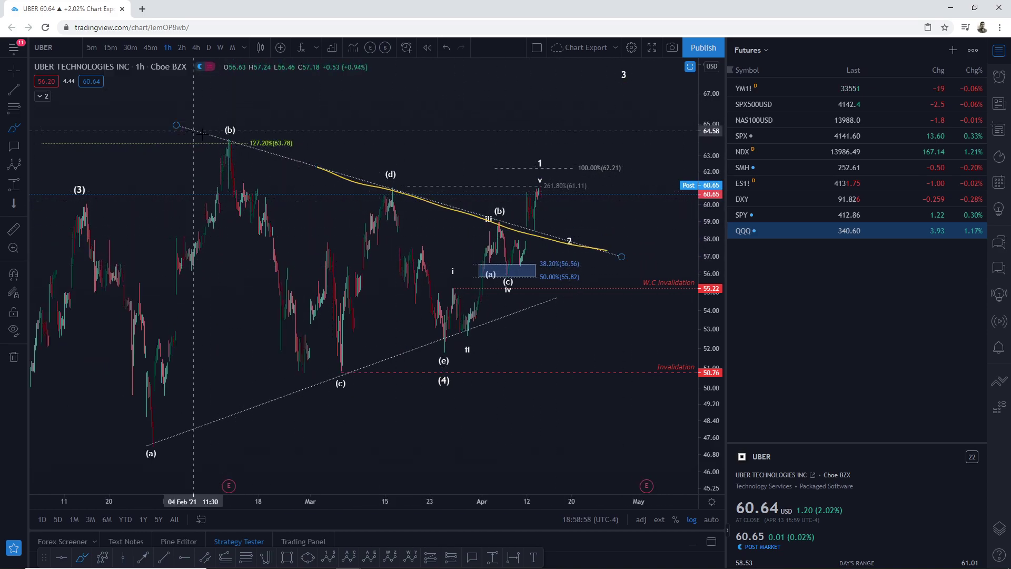
{"action": "left_click", "coordinate": [452, 377]}
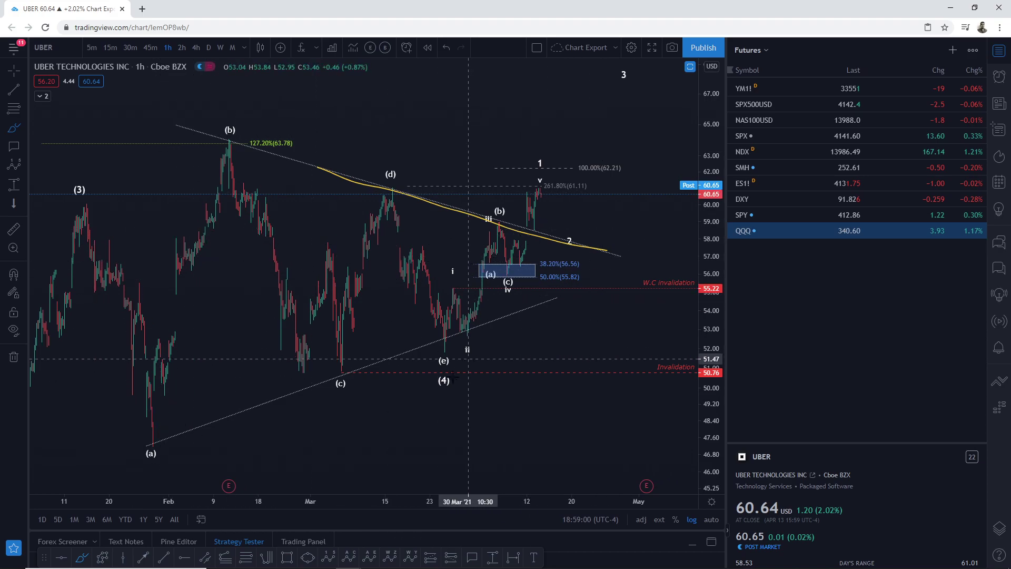
{"action": "key", "text": "Escape"}
Brush the projected path from the current price down into a wave 2 pullback and up towards wave 3.
{"action": "scroll", "coordinate": [571, 227], "scroll_direction": "up", "scroll_amount": 4}
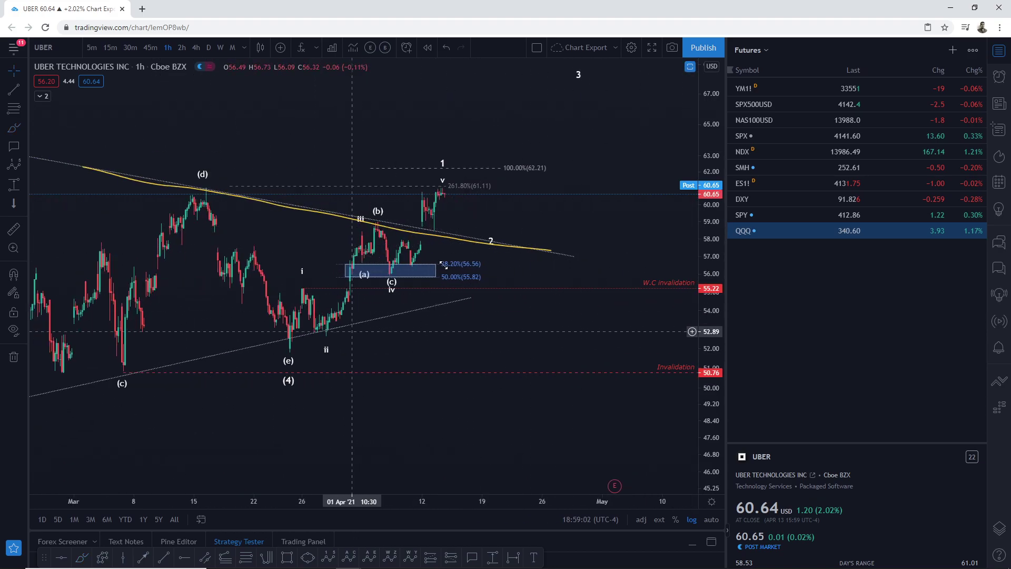
{"action": "left_click", "coordinate": [83, 558]}
{"action": "mouse_move", "coordinate": [444, 194]}
{"action": "left_mouse_down"}
{"action": "mouse_move", "coordinate": [471, 235]}
{"action": "mouse_move", "coordinate": [560, 90]}
{"action": "left_mouse_up"}
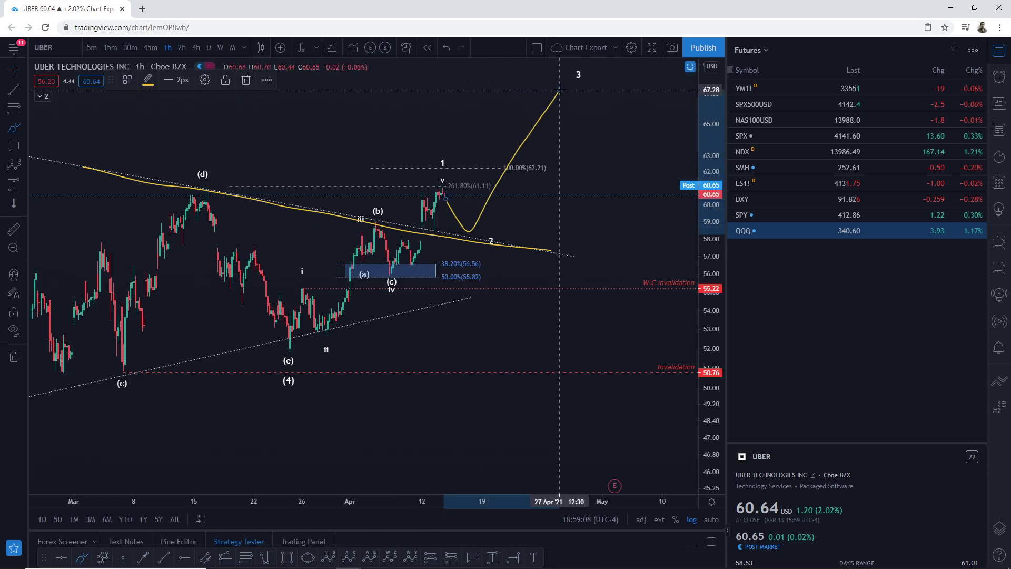
{"action": "left_click", "coordinate": [572, 92]}
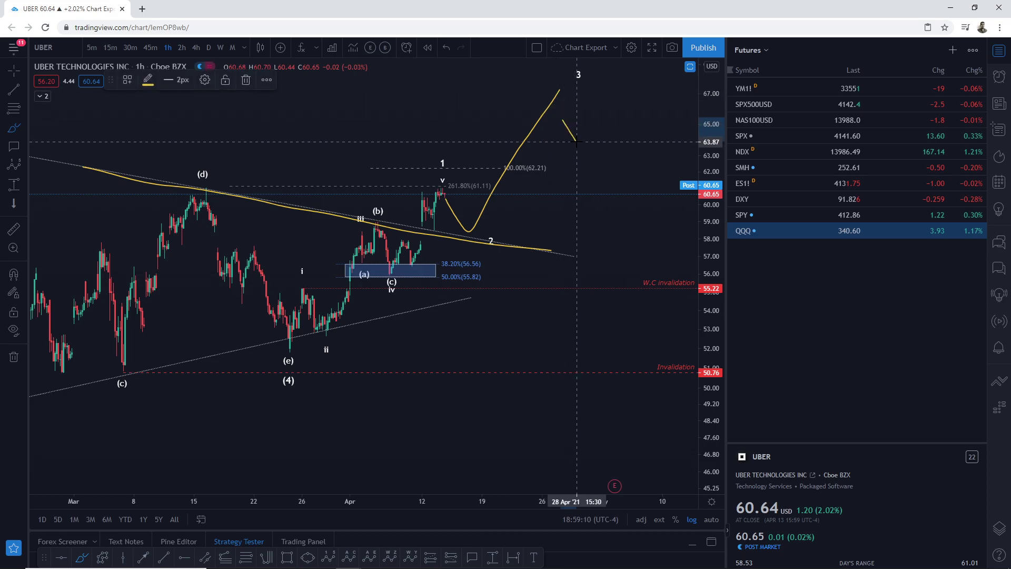
{"action": "left_click_drag", "start_coordinate": [567, 144], "coordinate": [589, 170]}
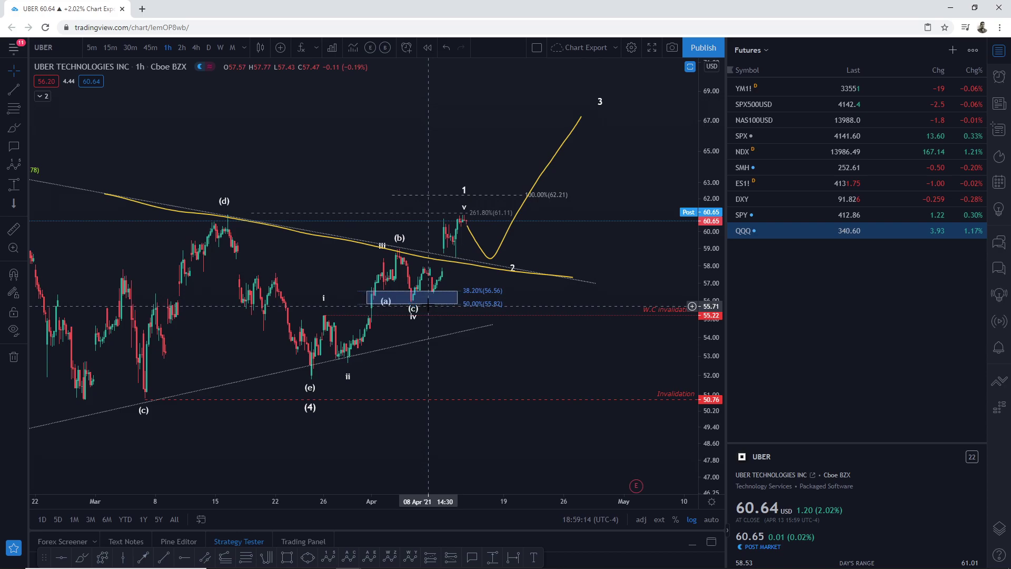
Delete the yellow projection stroke and the brush stroke along the upper trendline.
{"action": "left_click", "coordinate": [478, 242]}
{"action": "key", "text": "Delete"}
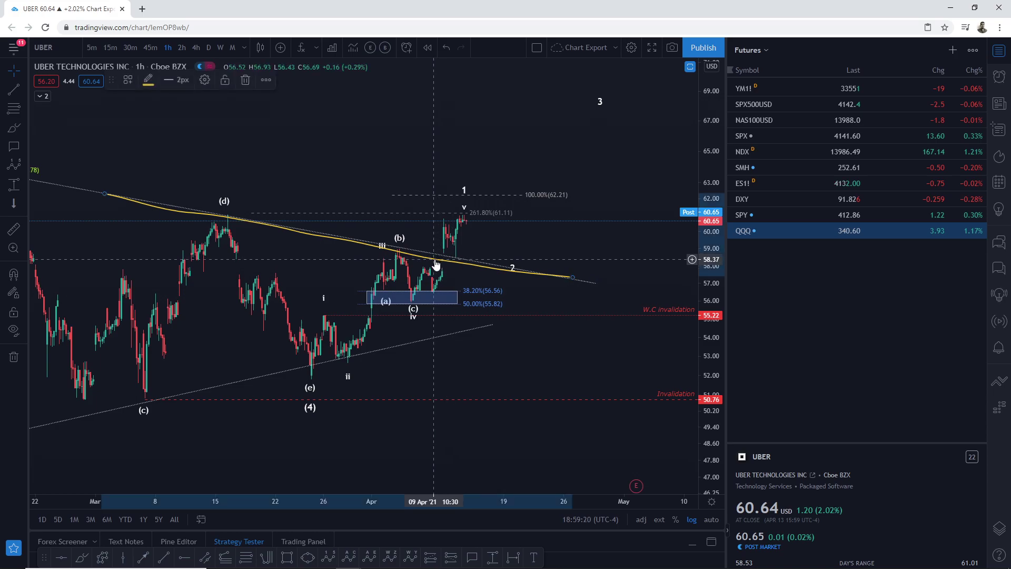
{"action": "key", "text": "Delete"}
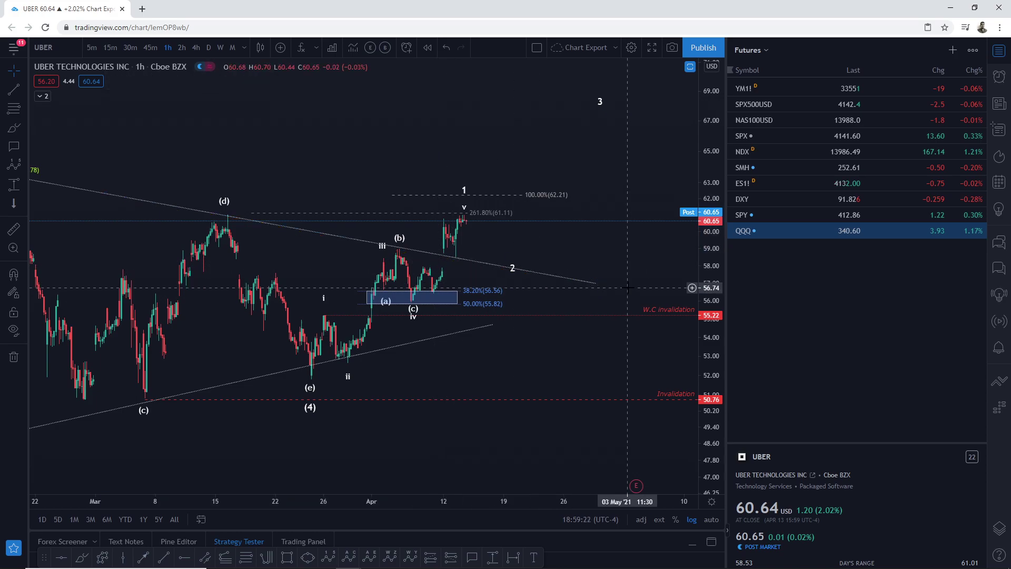
Open the PLTR chart and fit the whole wave count, from October's lows to the projected targets, into view.
{"action": "type", "text": "PLTR"}
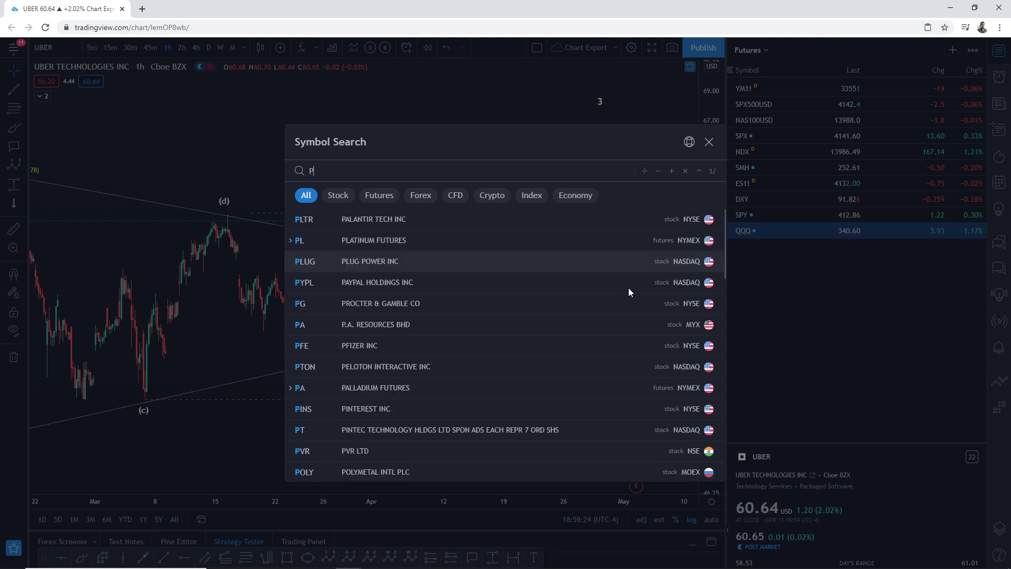
{"action": "key", "text": "Return"}
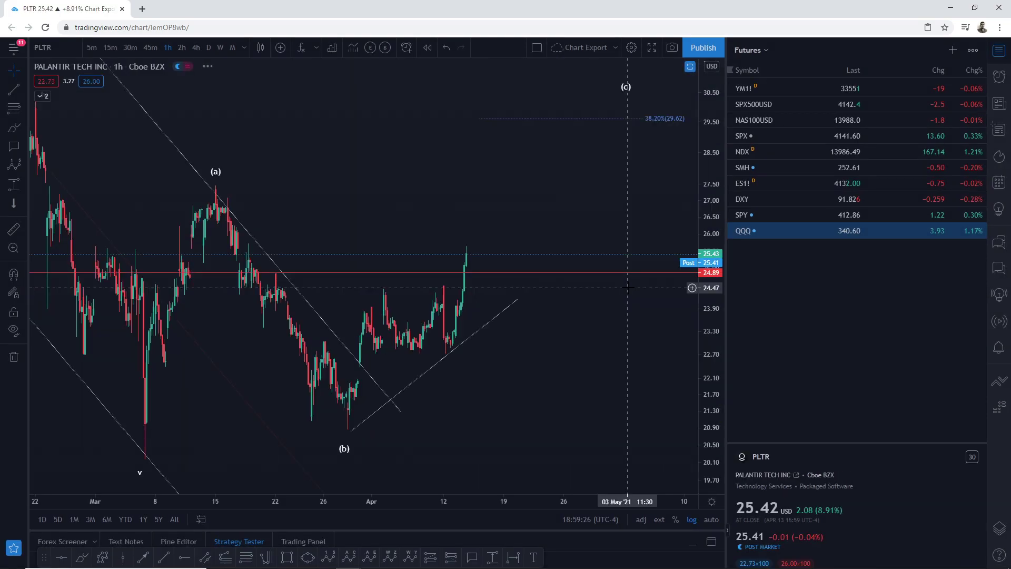
{"action": "scroll", "coordinate": [628, 288], "scroll_direction": "down", "scroll_amount": 3}
{"action": "left_click_drag", "start_coordinate": [709, 239], "coordinate": [694, 460]}
{"action": "scroll", "coordinate": [592, 394], "scroll_direction": "down", "scroll_amount": 4}
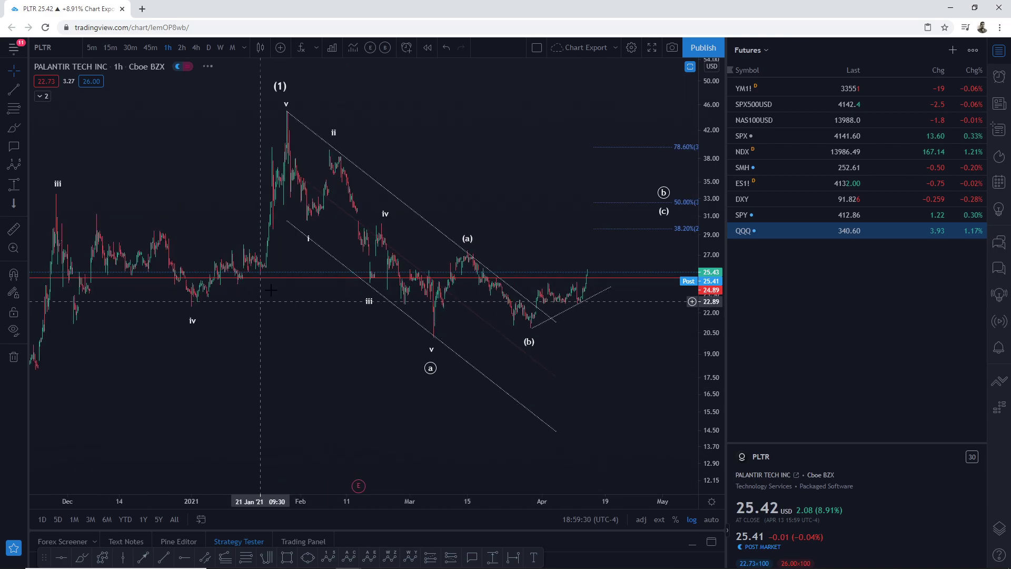
{"action": "left_click_drag", "start_coordinate": [260, 358], "coordinate": [364, 358]}
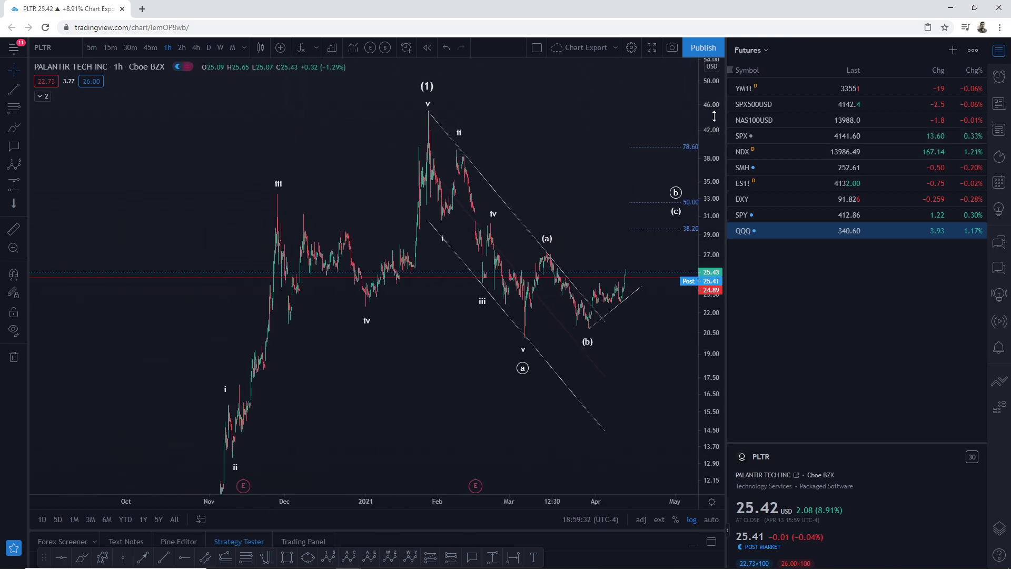
{"action": "left_click_drag", "start_coordinate": [713, 113], "coordinate": [701, 323]}
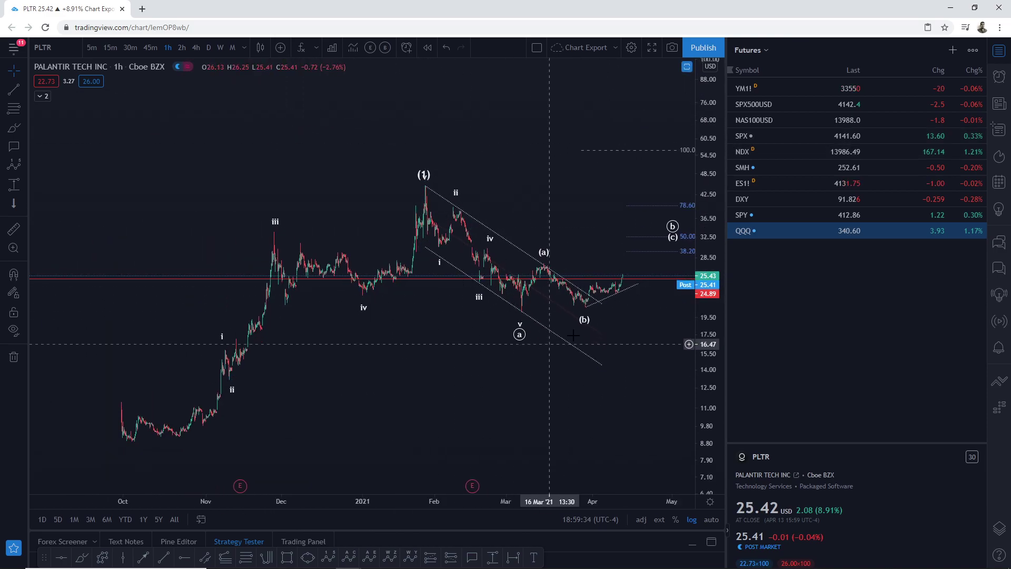
{"action": "left_click_drag", "start_coordinate": [627, 351], "coordinate": [490, 322]}
Place the (2) label beneath circled c, and move (c) and circled b earlier and higher, between the 50.00% and 78.60% levels.
{"action": "left_click_drag", "start_coordinate": [594, 343], "coordinate": [590, 349]}
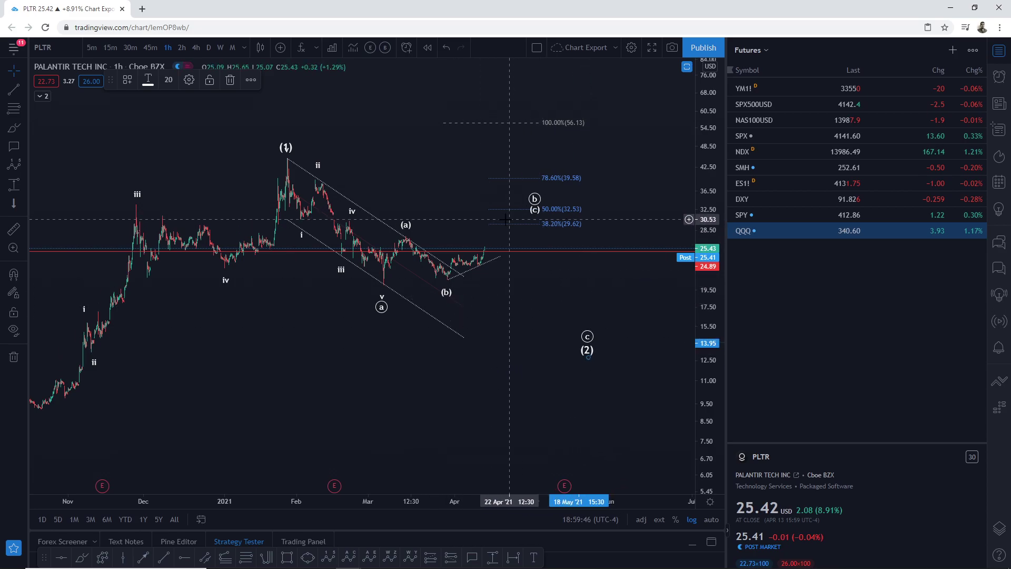
{"action": "left_click_drag", "start_coordinate": [533, 215], "coordinate": [522, 217]}
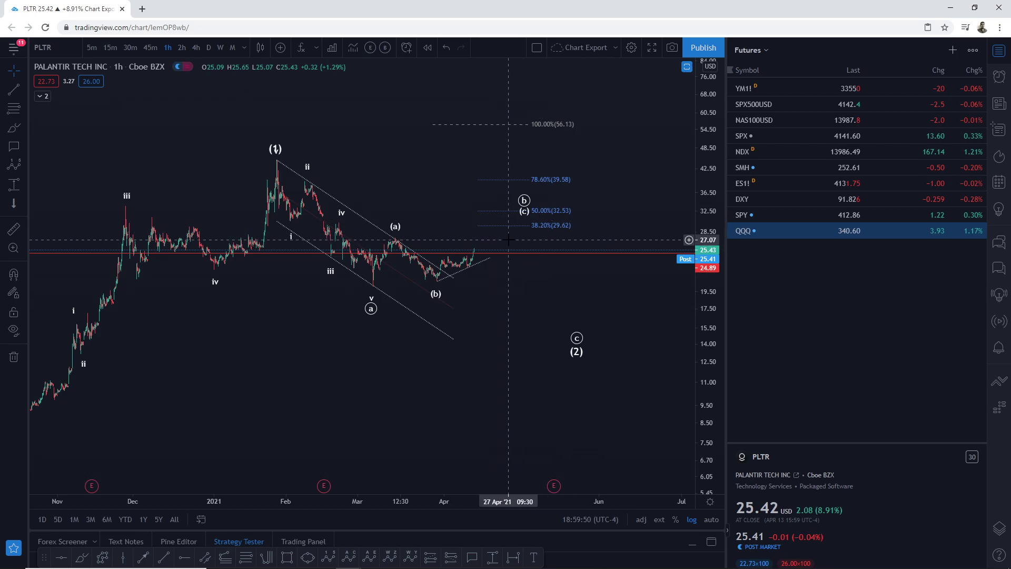
{"action": "mouse_move", "coordinate": [524, 215]}
{"action": "left_mouse_down"}
{"action": "mouse_move", "coordinate": [488, 215]}
{"action": "mouse_move", "coordinate": [490, 199]}
{"action": "left_mouse_up"}
{"action": "left_click", "coordinate": [389, 233]}
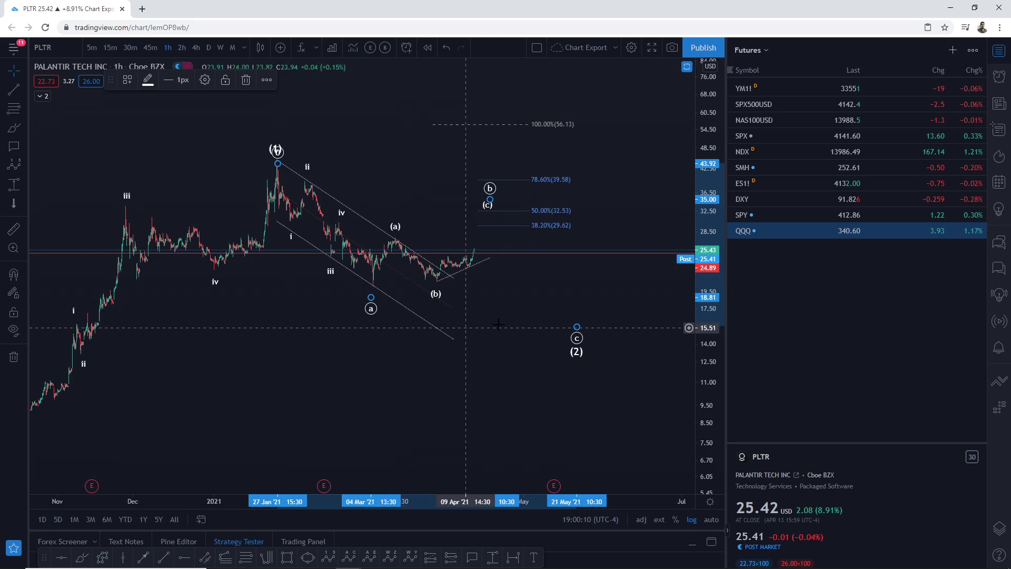
{"action": "left_click_drag", "start_coordinate": [475, 320], "coordinate": [513, 328]}
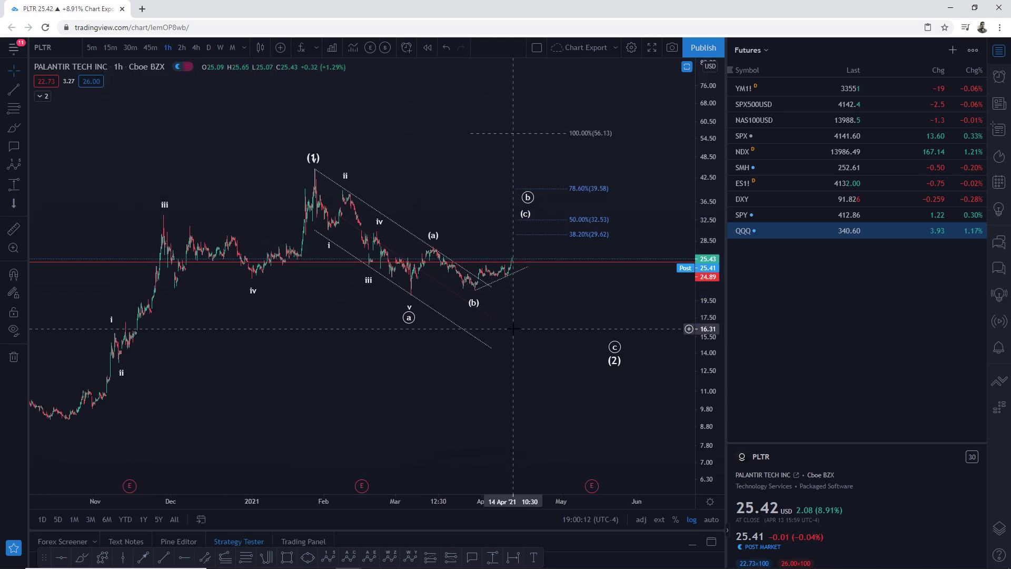
Open the OSTK chart, review its larger structure on the 4h interval, and return to the 1h interval.
{"action": "type", "text": "OSTK"}
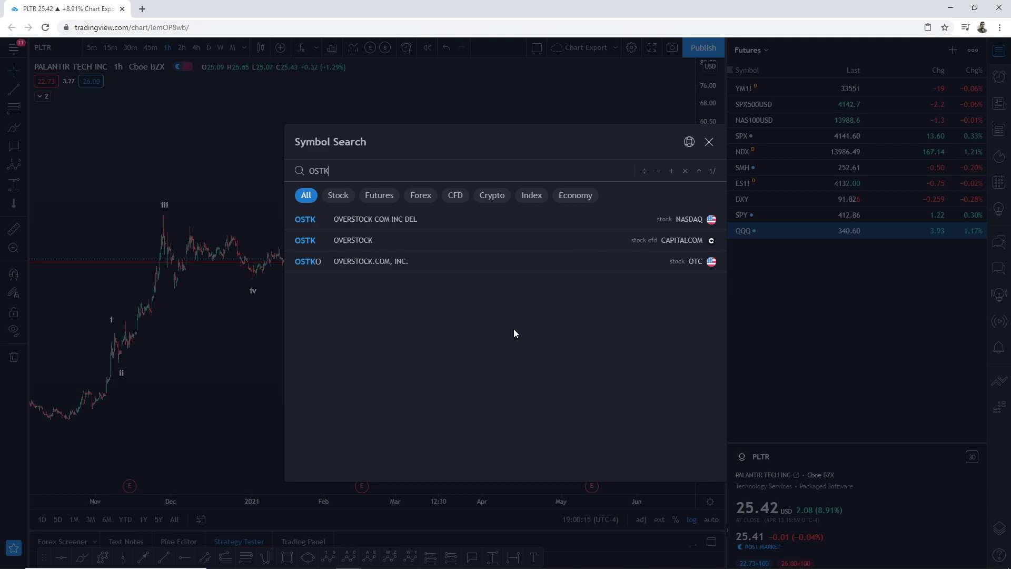
{"action": "key", "text": "Return"}
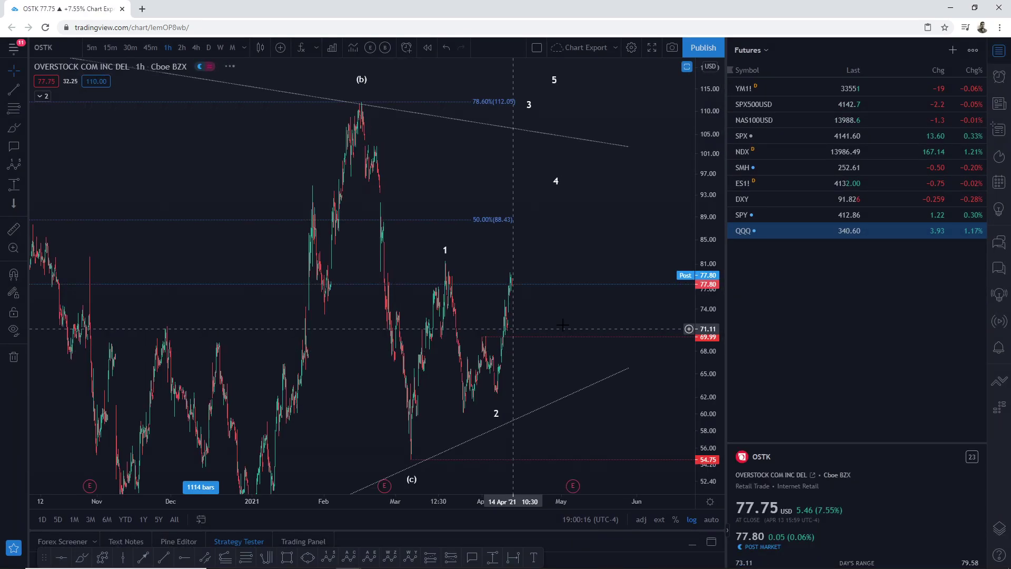
{"action": "left_click_drag", "start_coordinate": [713, 275], "coordinate": [714, 424]}
{"action": "left_click", "coordinate": [196, 48]}
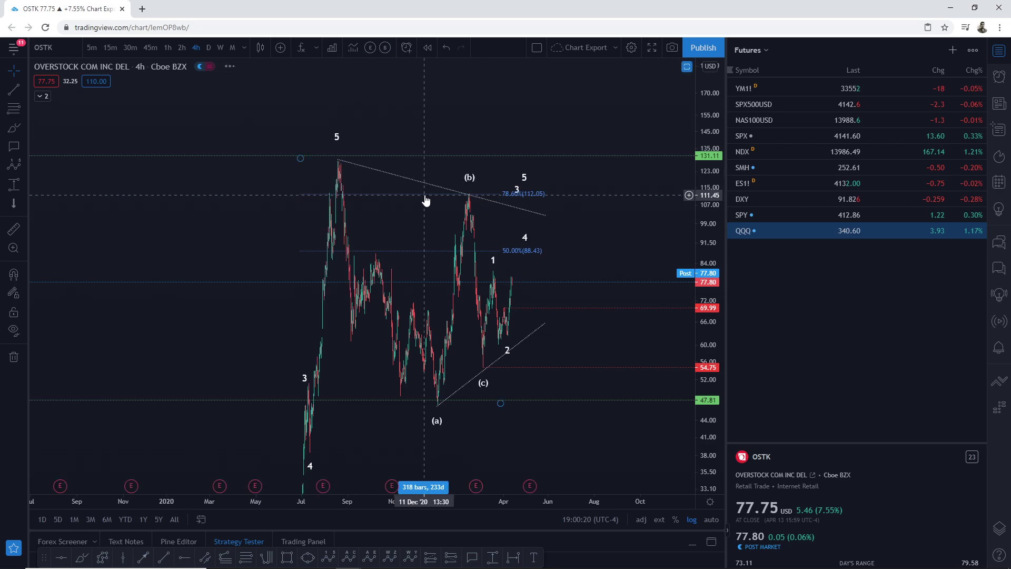
{"action": "left_click", "coordinate": [167, 48]}
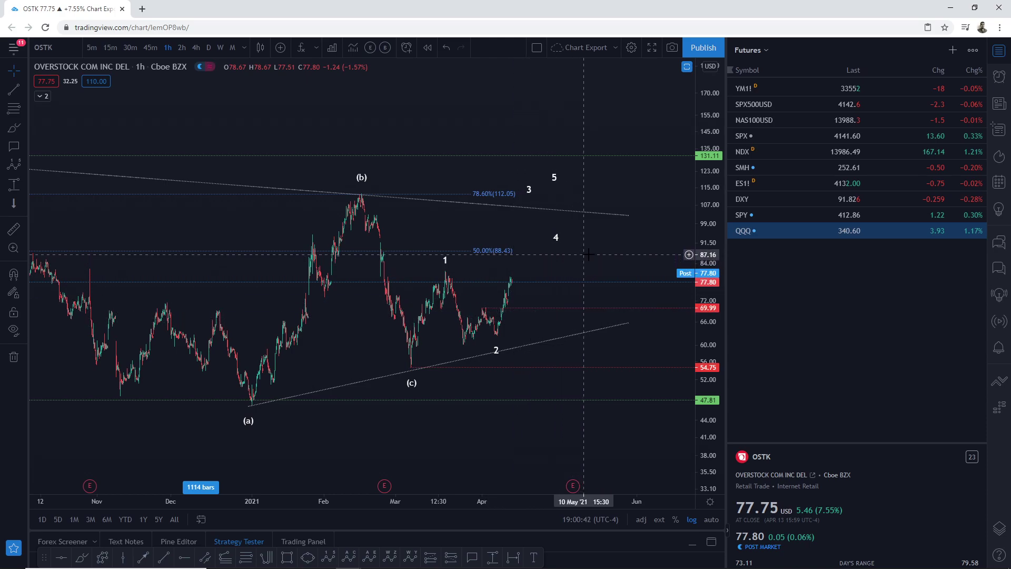
Move projected wave 4 later and lower to about 90.84, and wave 5 later and higher, above the 131.11 line.
{"action": "left_click_drag", "start_coordinate": [573, 257], "coordinate": [549, 257]}
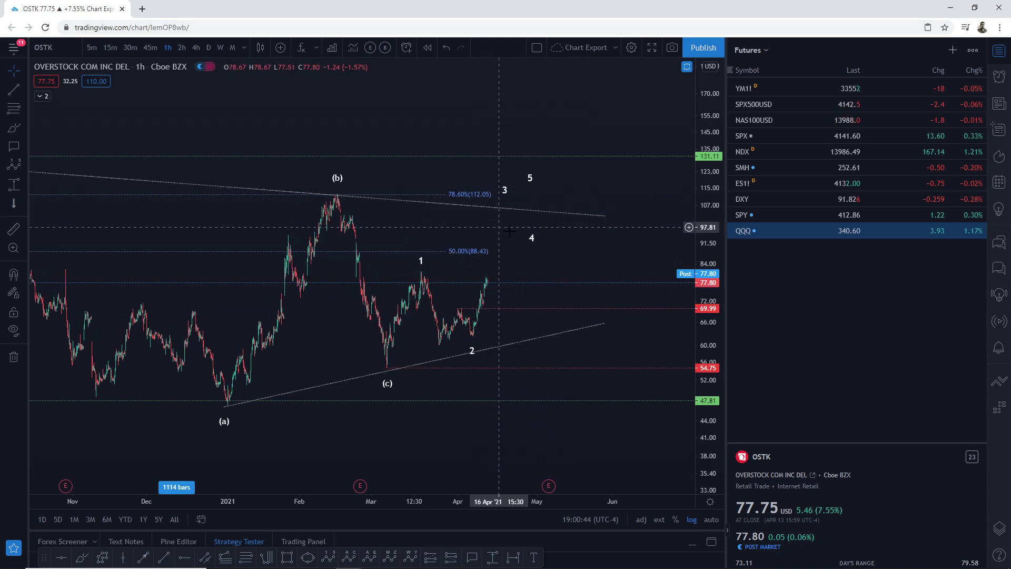
{"action": "left_click", "coordinate": [535, 239]}
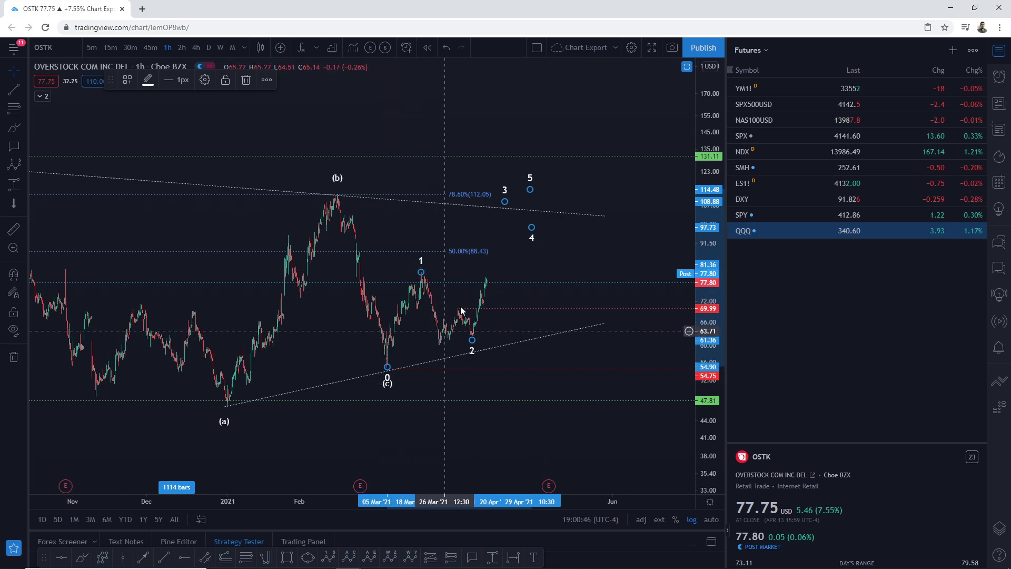
{"action": "left_click_drag", "start_coordinate": [531, 227], "coordinate": [547, 246]}
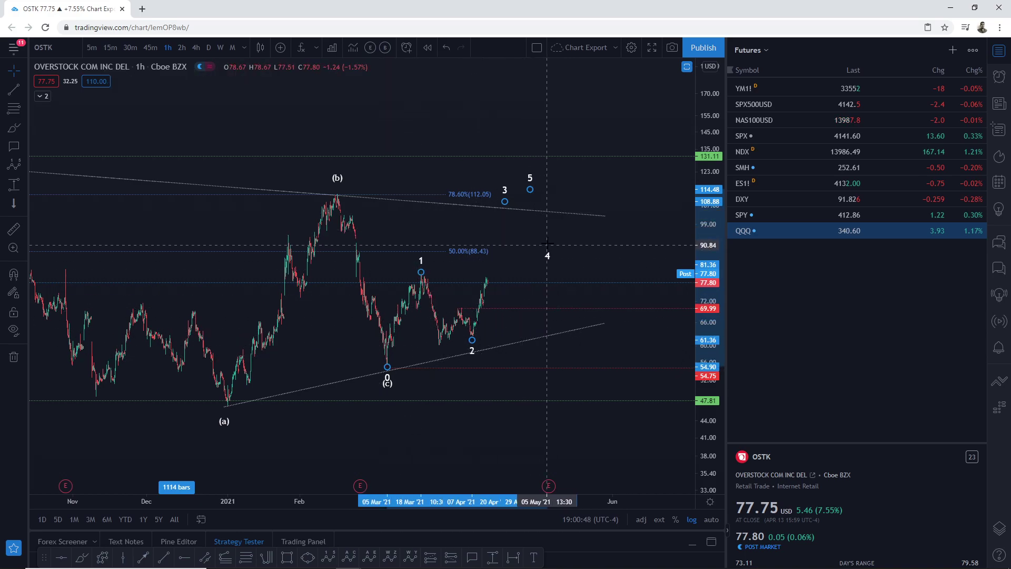
{"action": "left_click_drag", "start_coordinate": [531, 190], "coordinate": [630, 143]}
{"action": "left_click", "coordinate": [589, 273]}
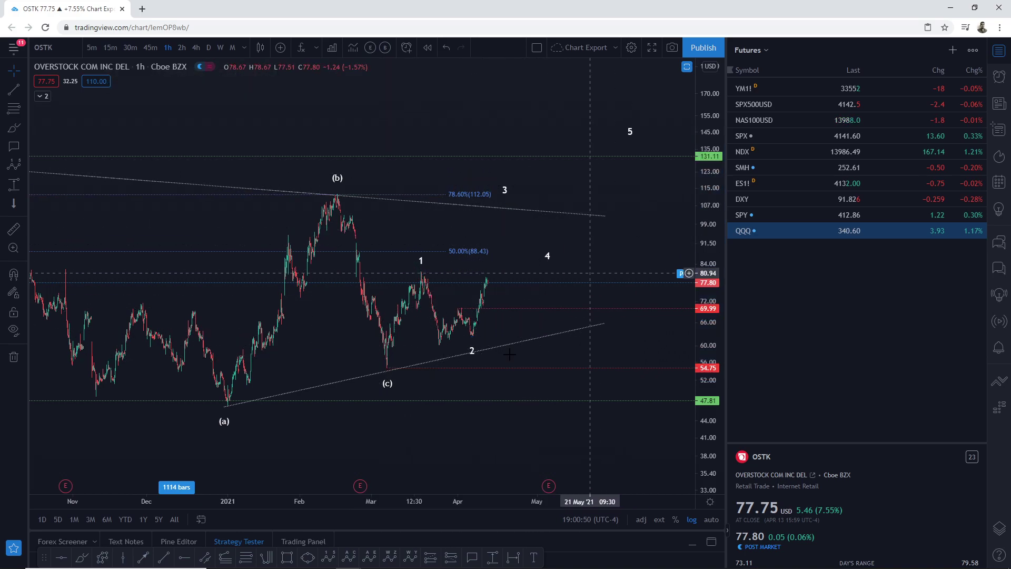
Revisit the hourly SPY count and the QQQ chart, fitting QQQ's projected wave (3) into view.
{"action": "left_click_drag", "start_coordinate": [501, 435], "coordinate": [549, 431]}
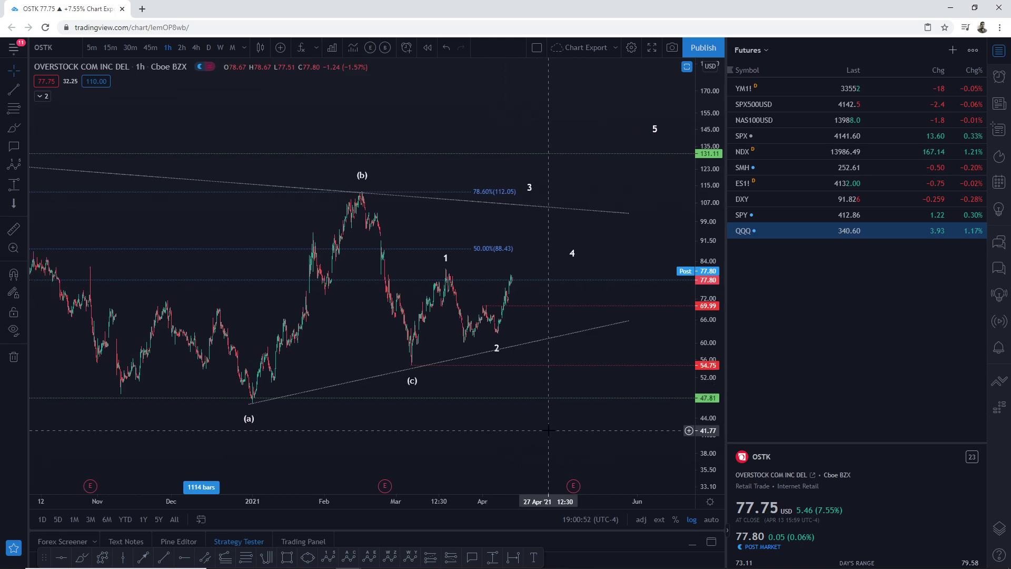
{"action": "type", "text": "SPY"}
{"action": "key", "text": "Return"}
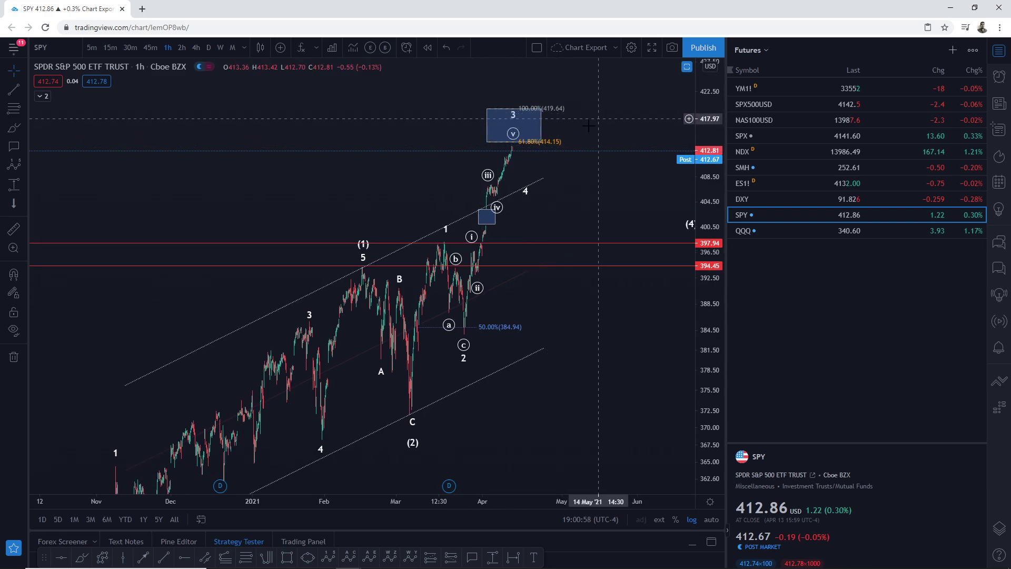
{"action": "type", "text": "QQQ"}
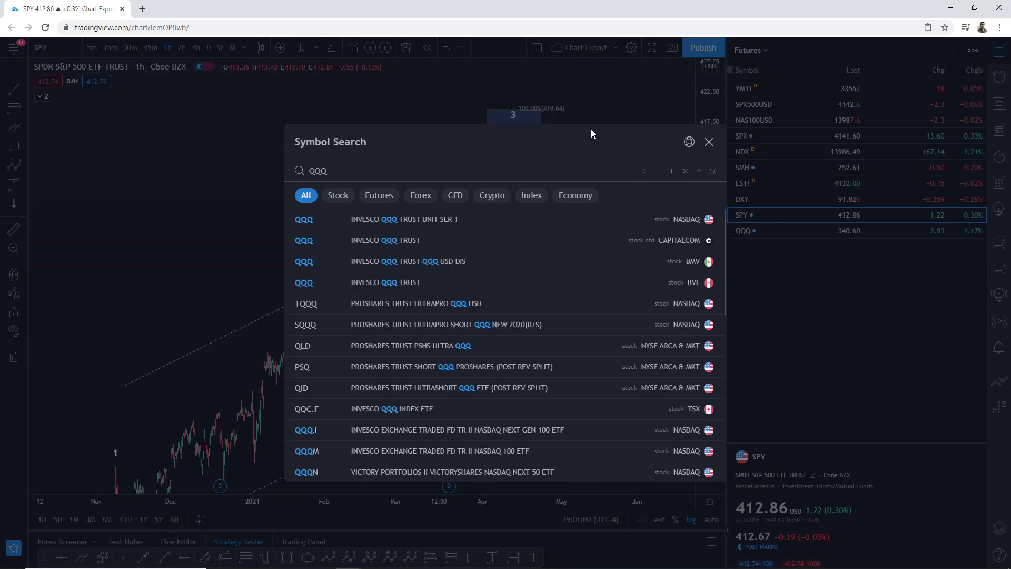
{"action": "key", "text": "Return"}
{"action": "left_click_drag", "start_coordinate": [709, 177], "coordinate": [701, 383]}
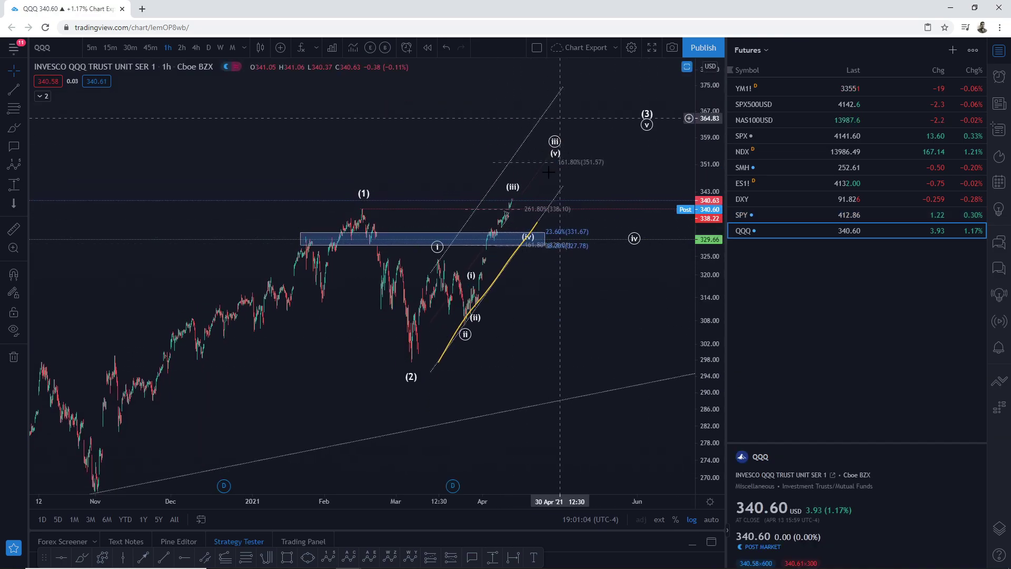